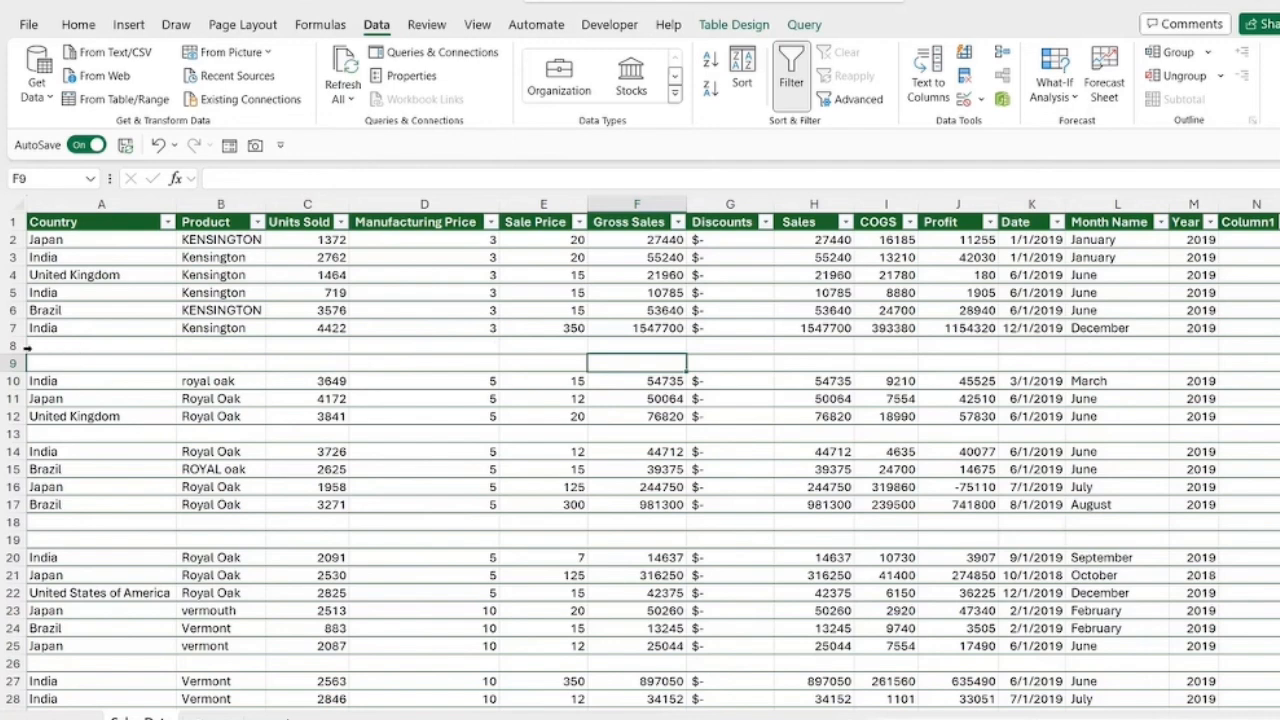
pyautogui.moveTo(10, 344); pyautogui.dragTo(11, 364)
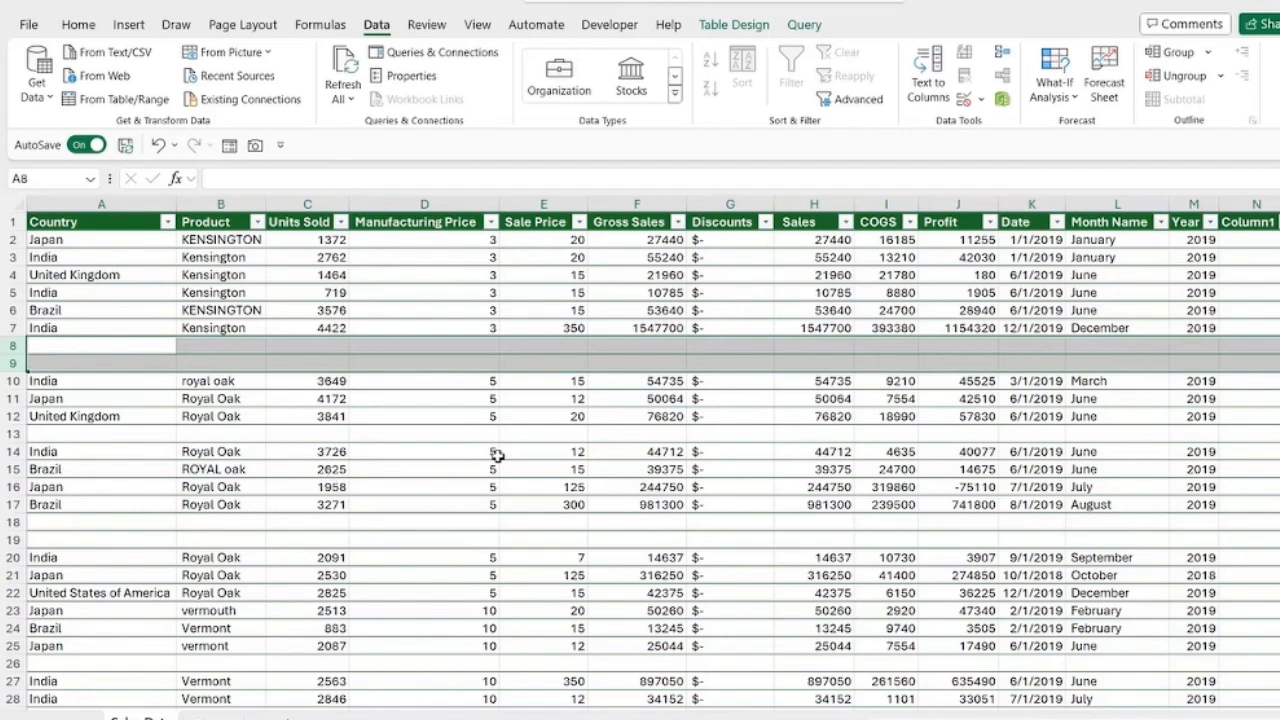
pyautogui.click(662, 437)
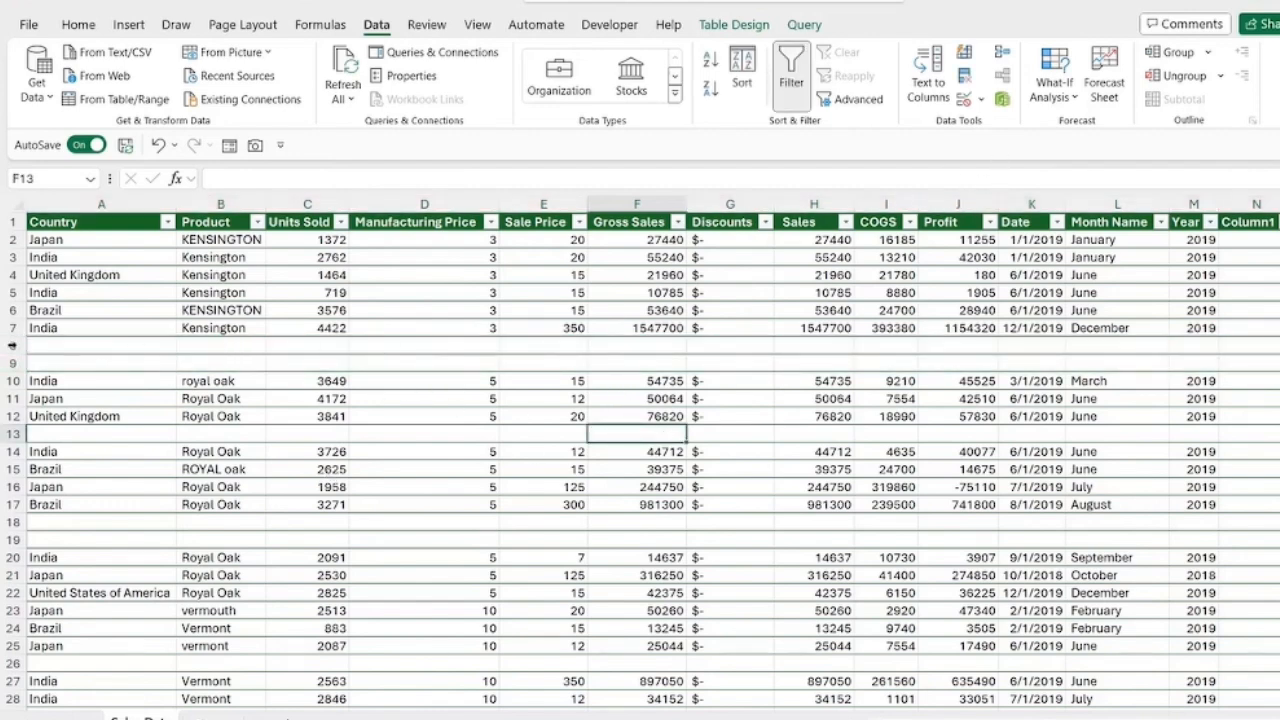
pyautogui.moveTo(14, 346); pyautogui.dragTo(15, 362)
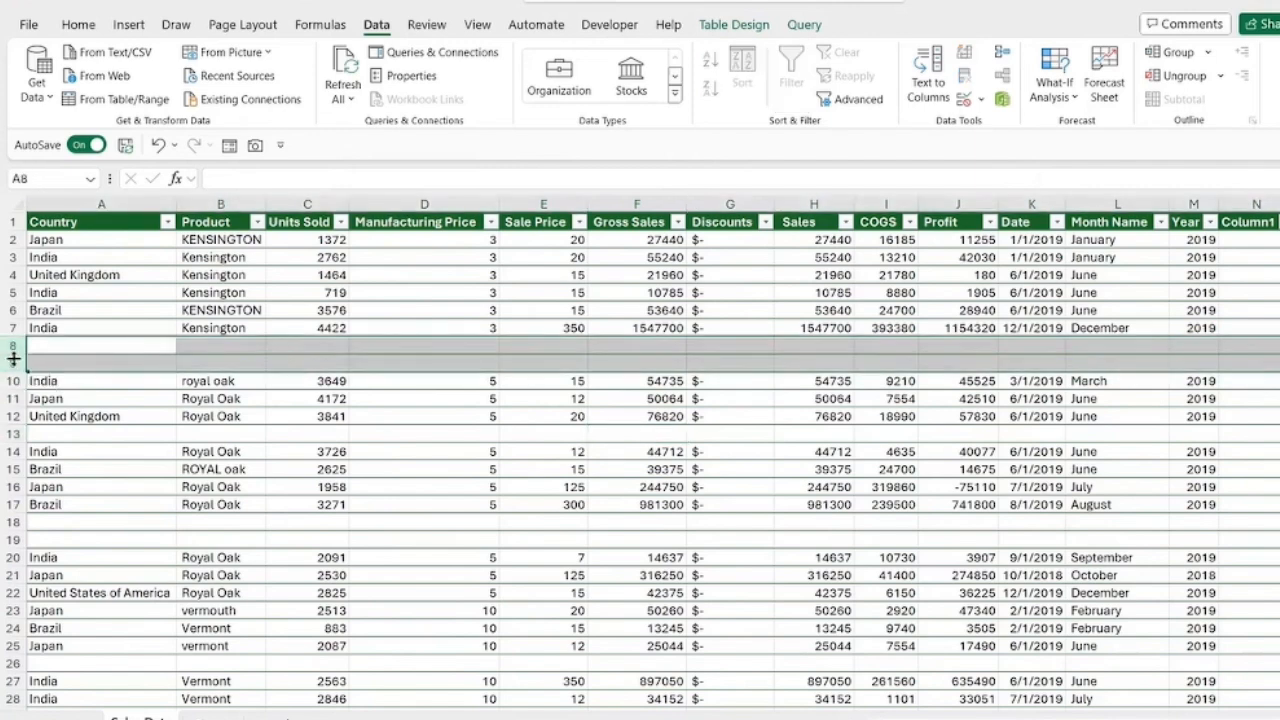
pyautogui.rightClick(14, 358)
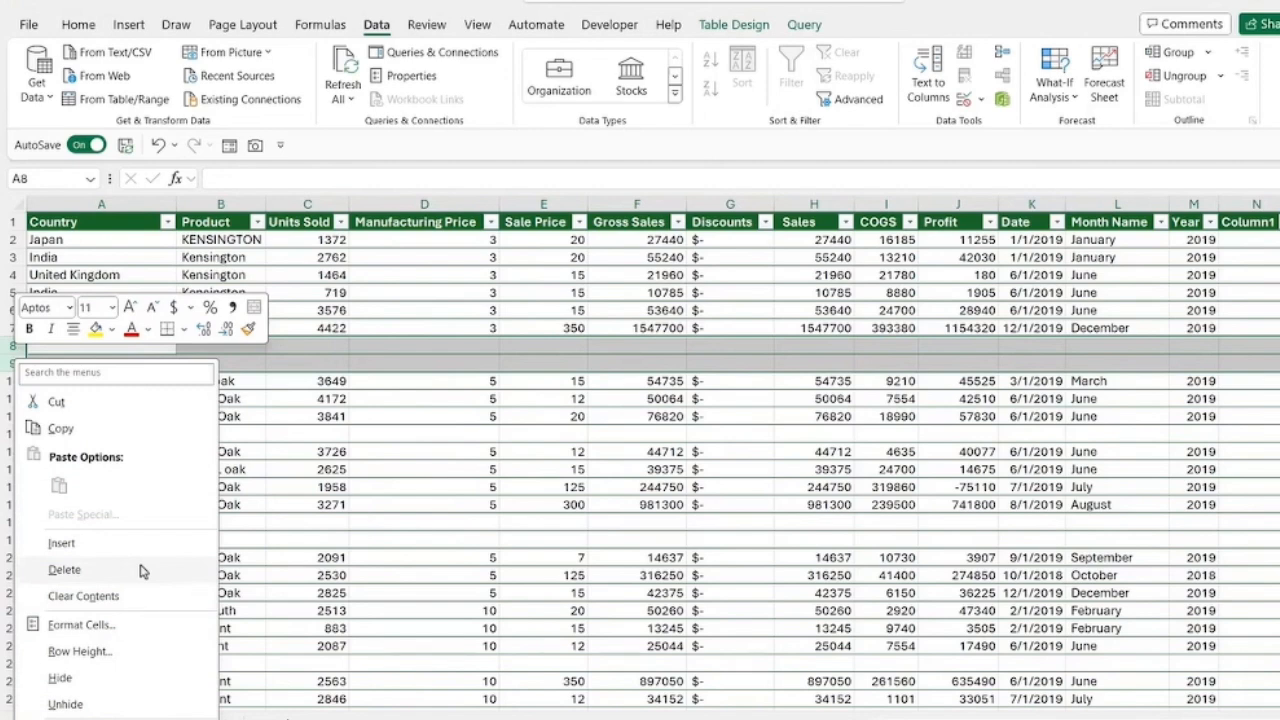
pyautogui.click(637, 381)
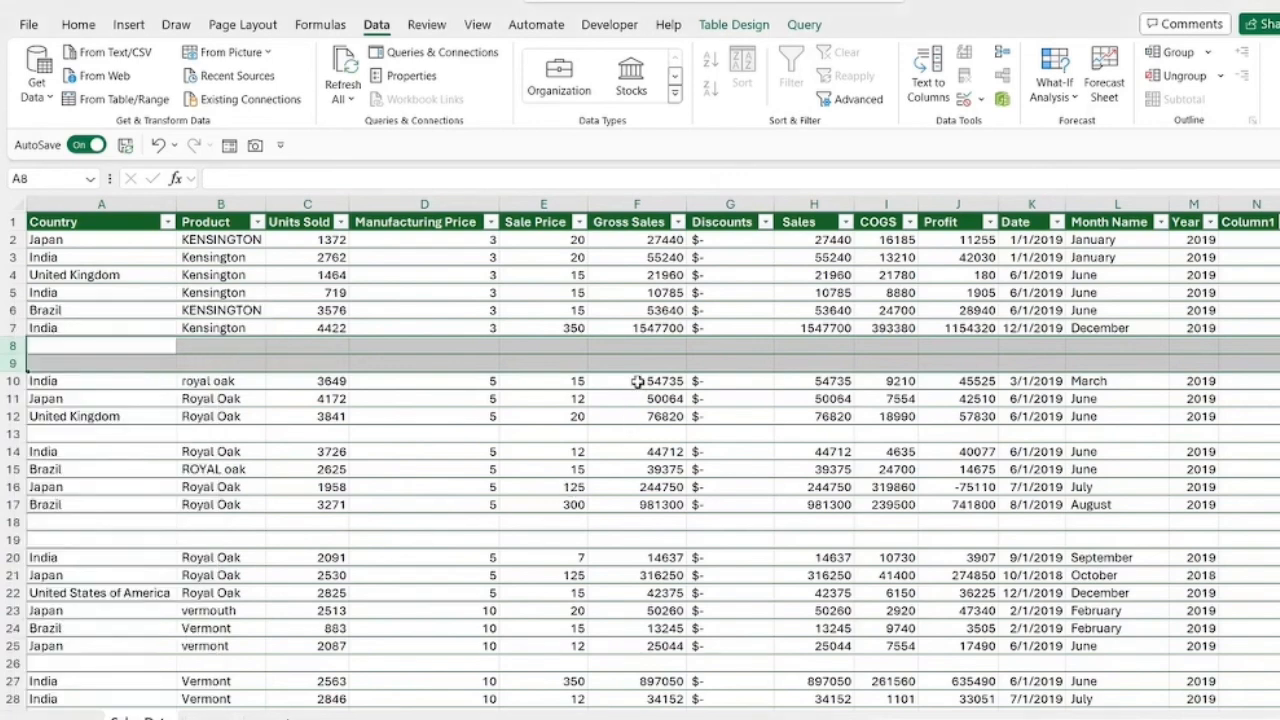
pyautogui.click(637, 381)
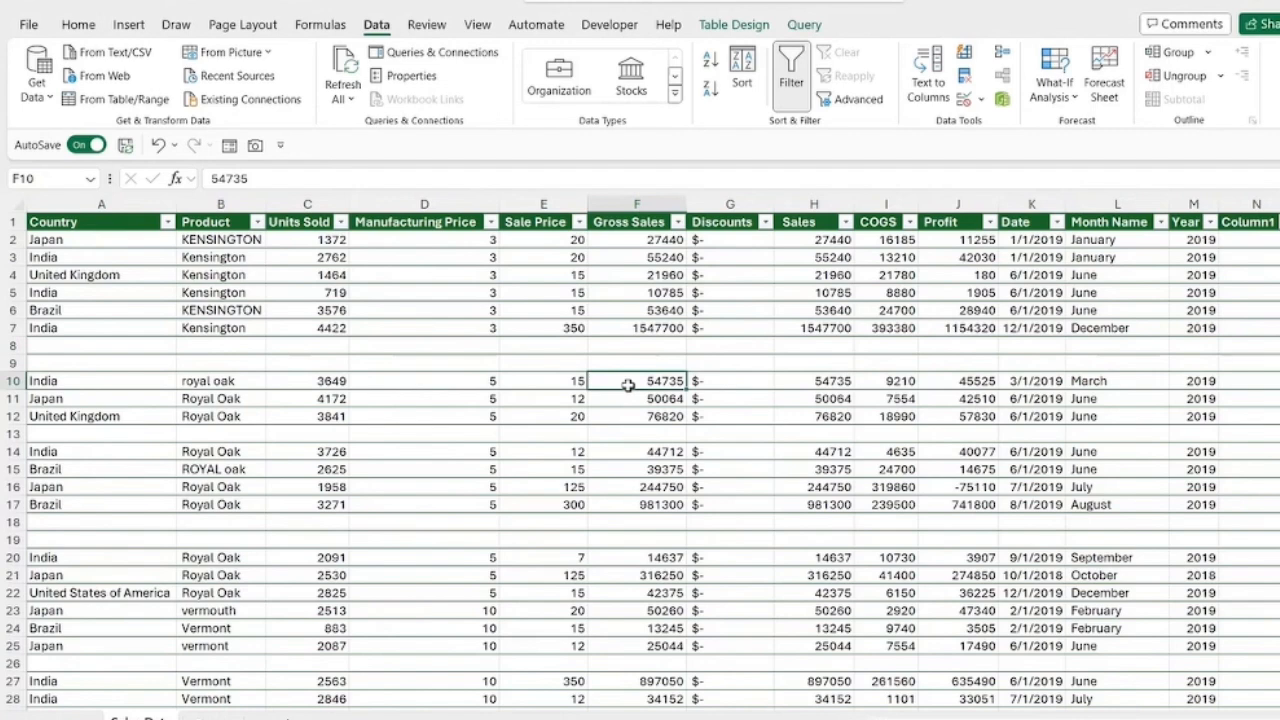
pyautogui.click(18, 344)
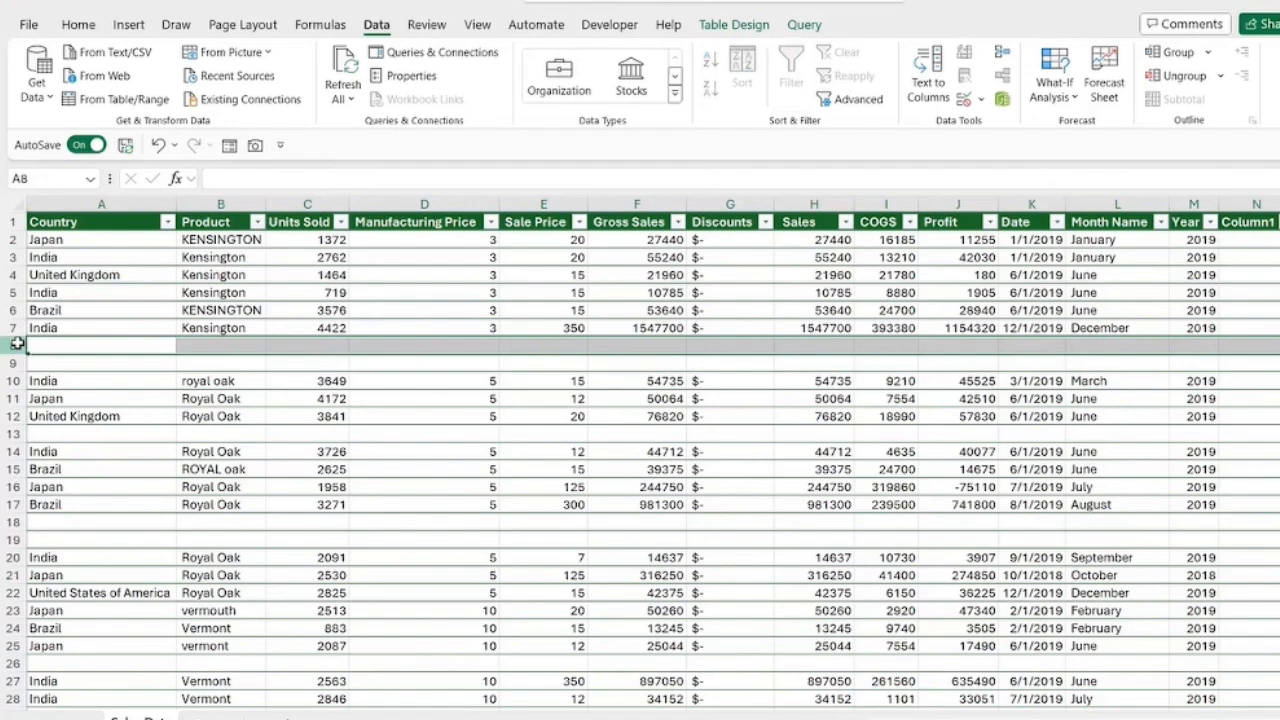
pyautogui.click(470, 433)
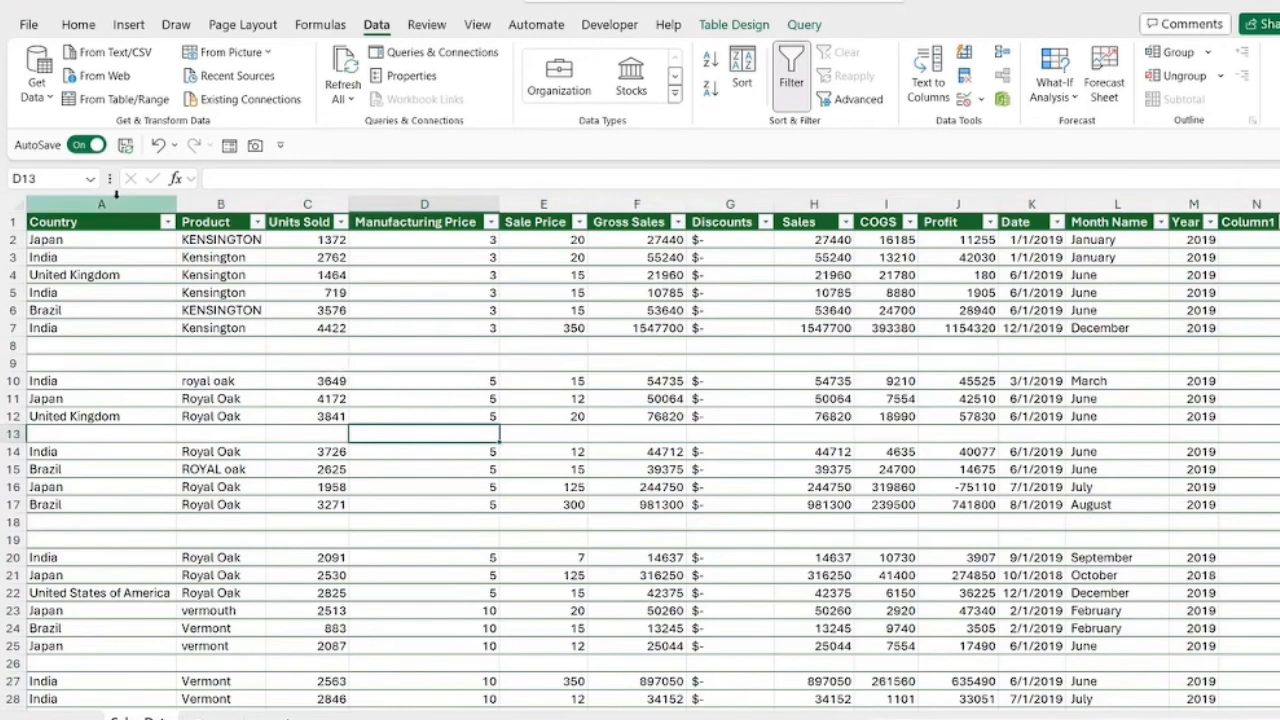
# Step: Select all blank cells across the table's columns with Go To Special and delete their entire sheet rows
pyautogui.moveTo(116, 202); pyautogui.dragTo(1258, 199)
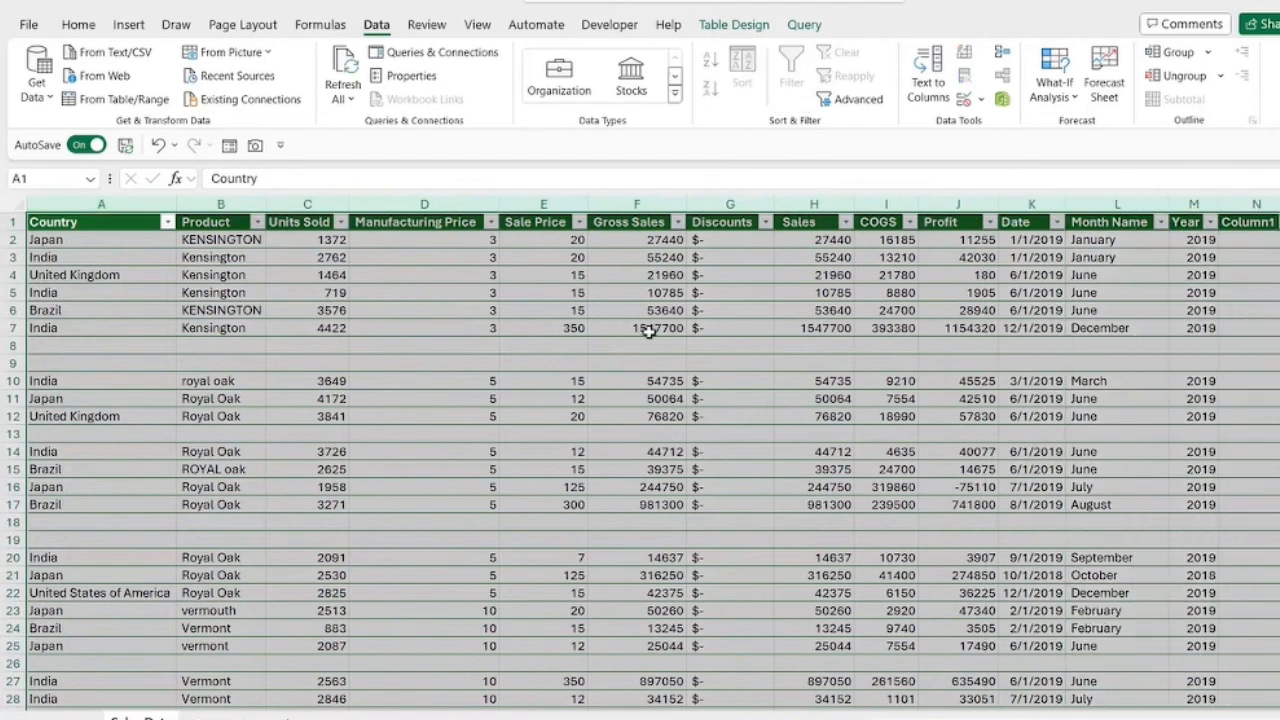
pyautogui.hotkey('ctrl', 'g')
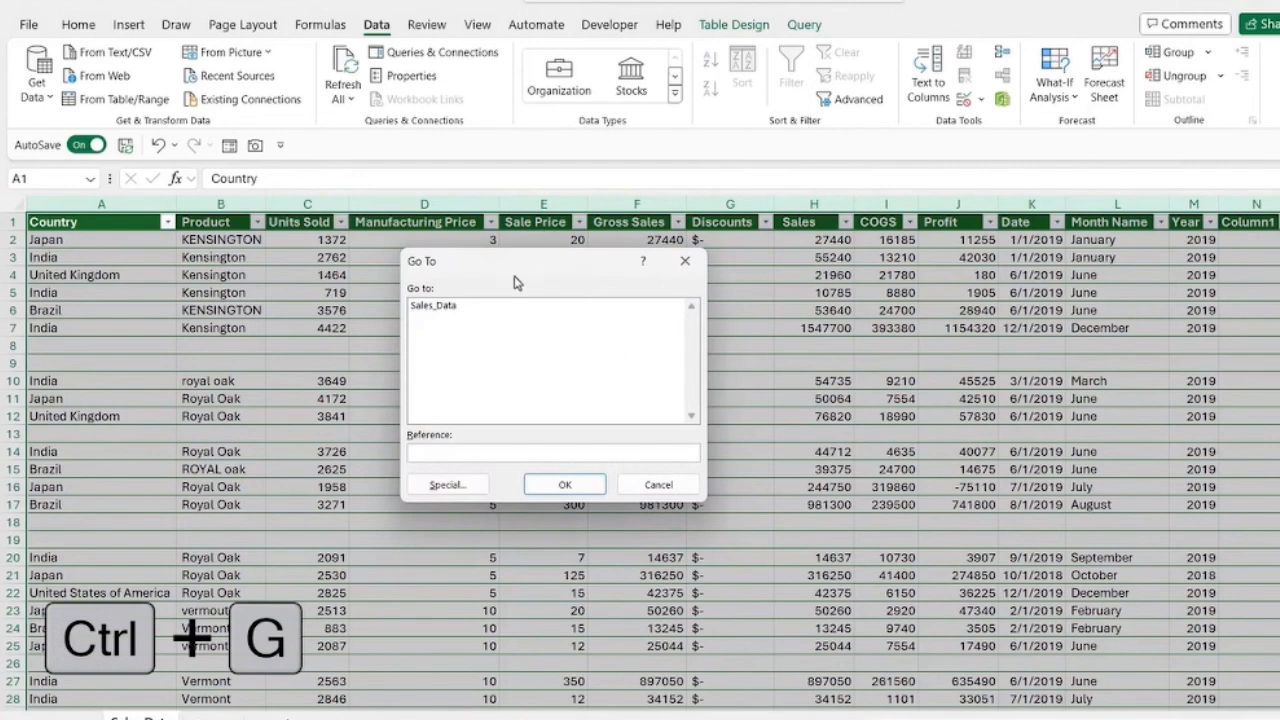
pyautogui.click(449, 486)
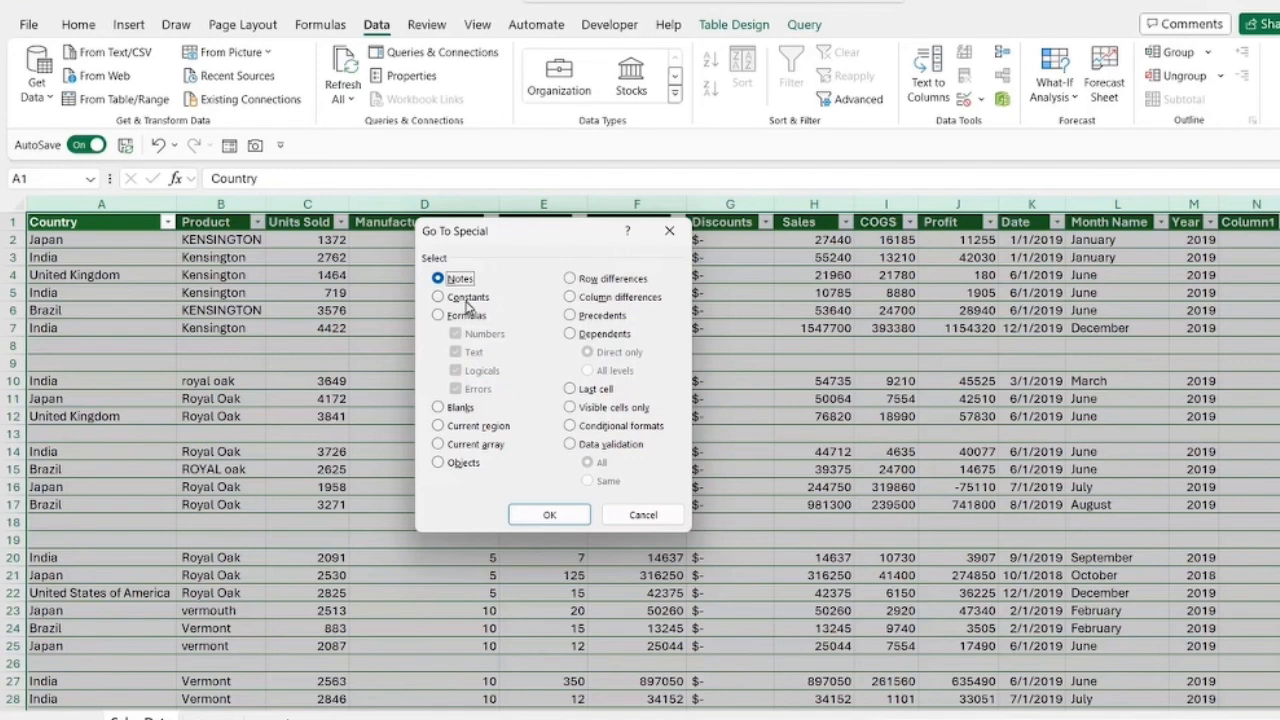
pyautogui.click(439, 408)
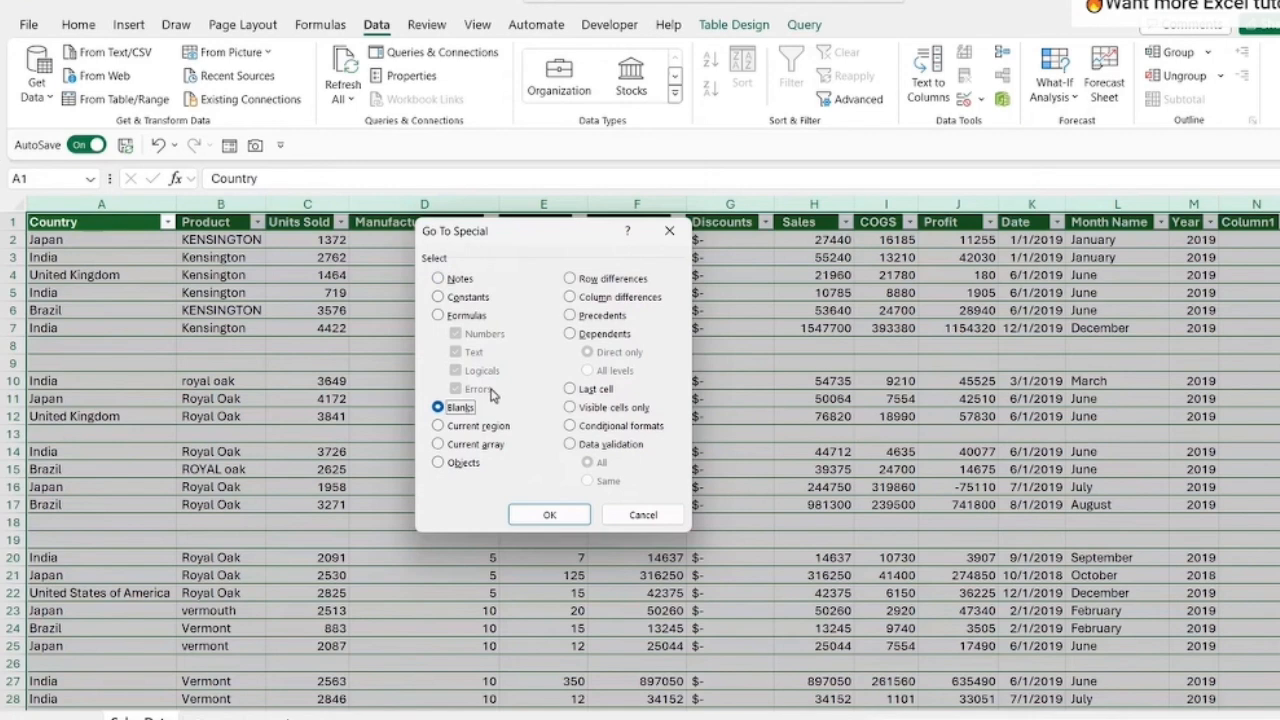
pyautogui.click(545, 514)
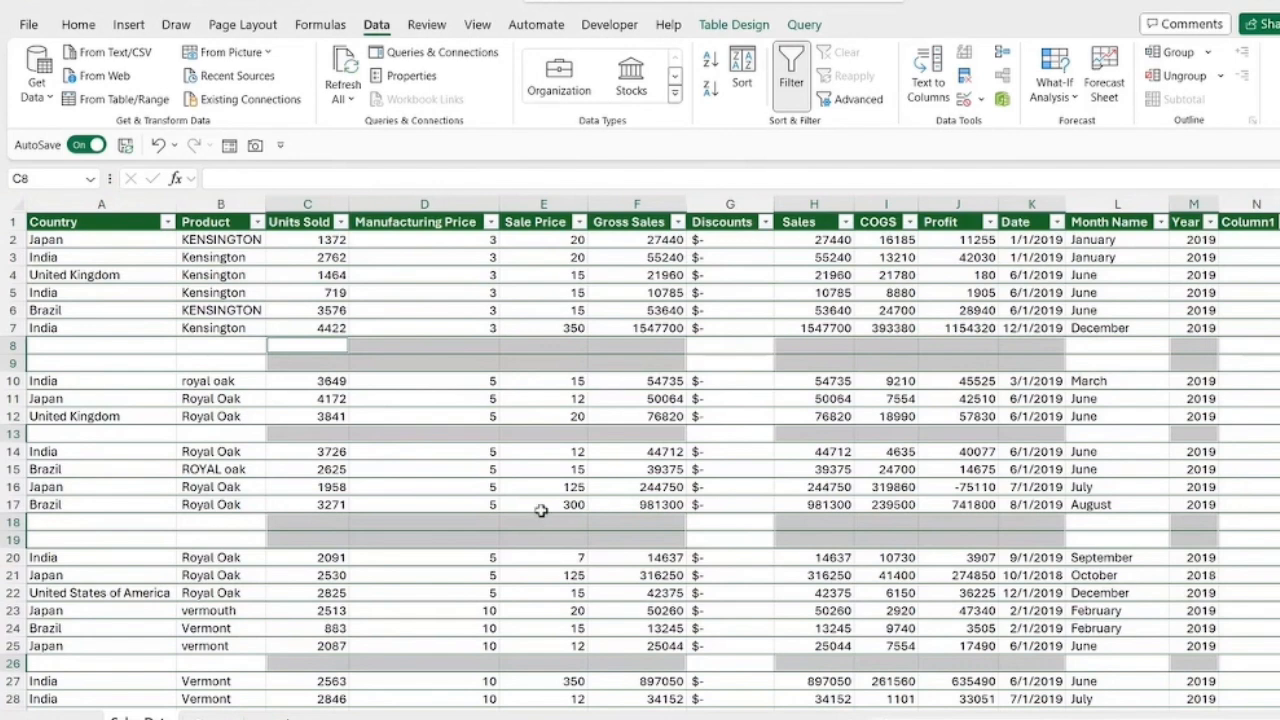
pyautogui.click(79, 28)
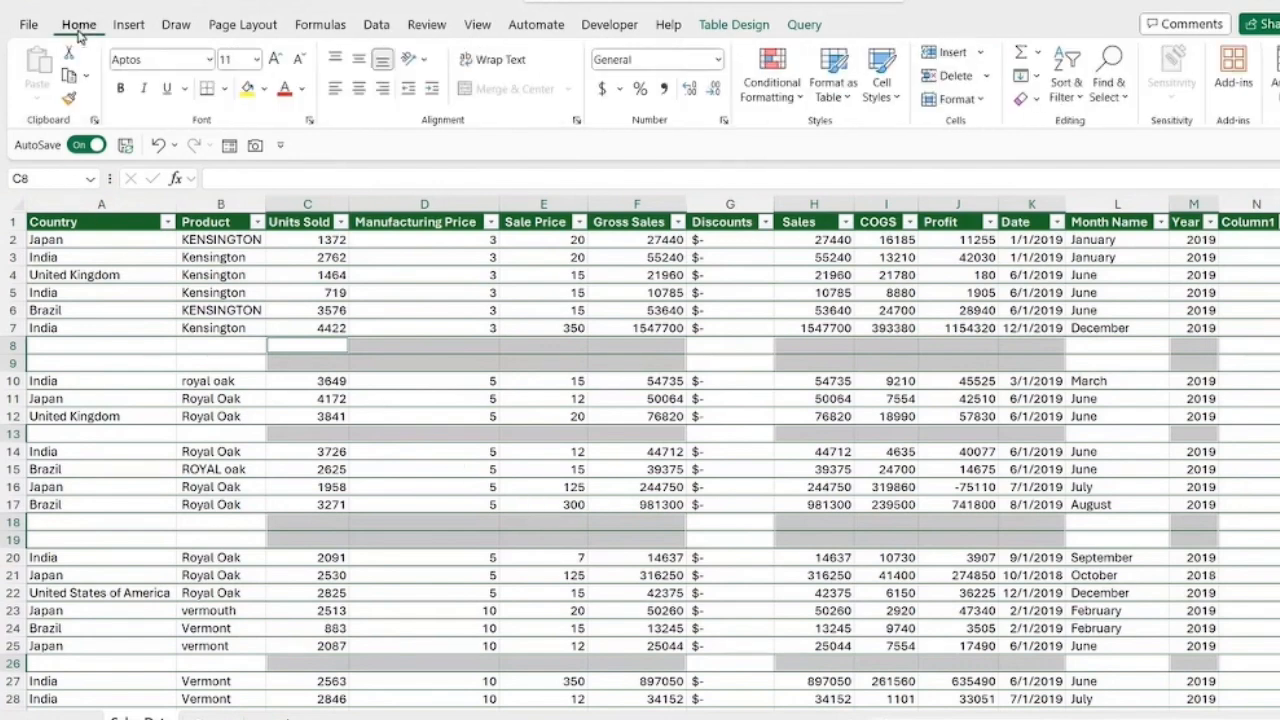
pyautogui.click(985, 77)
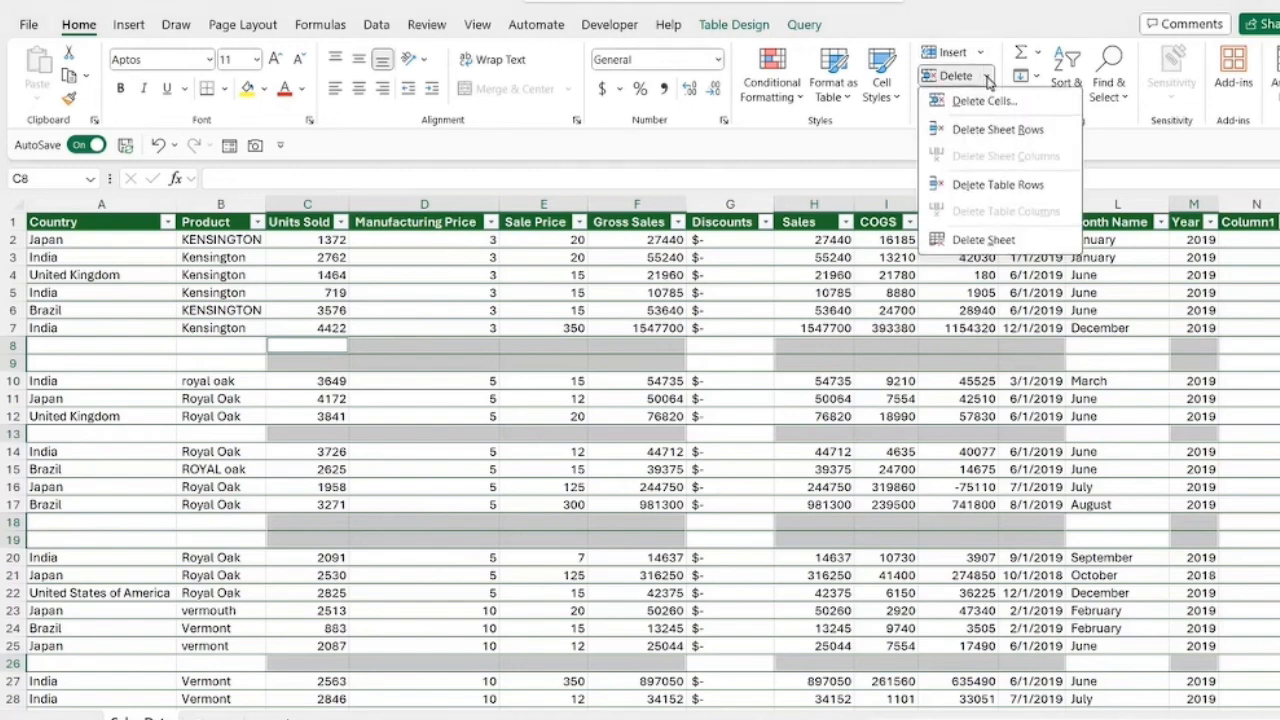
pyautogui.click(985, 131)
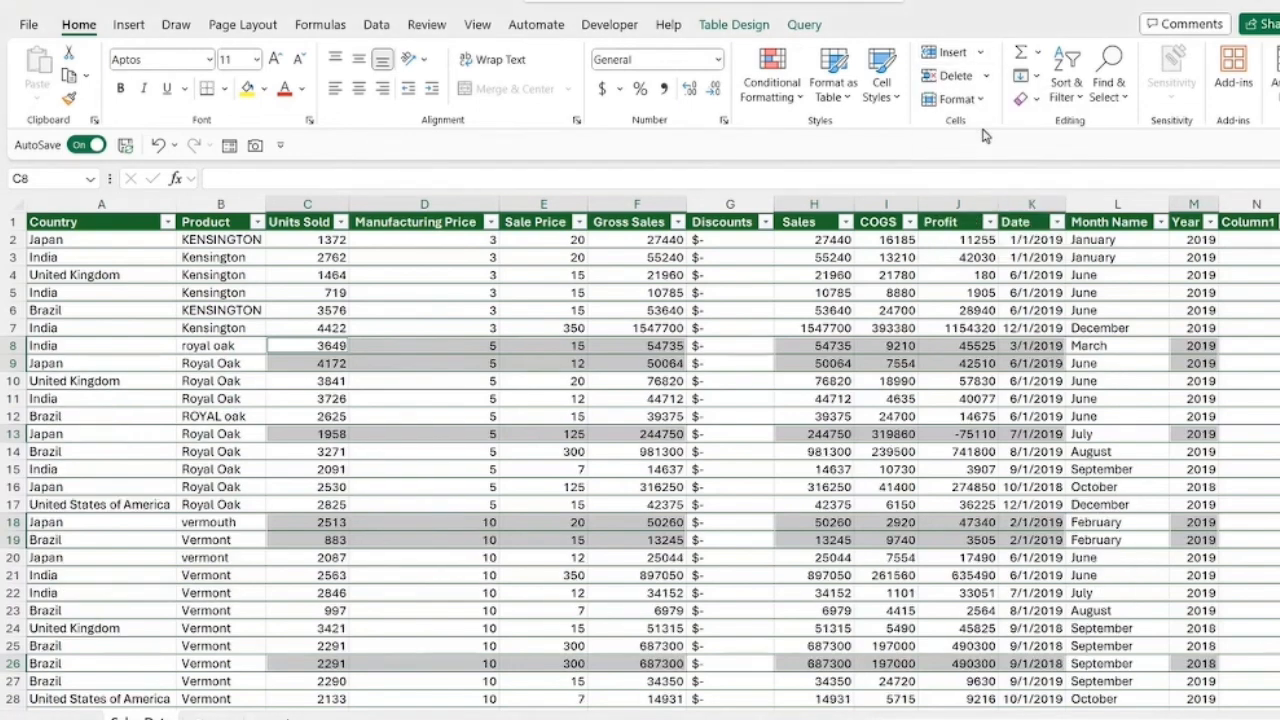
pyautogui.click(837, 330)
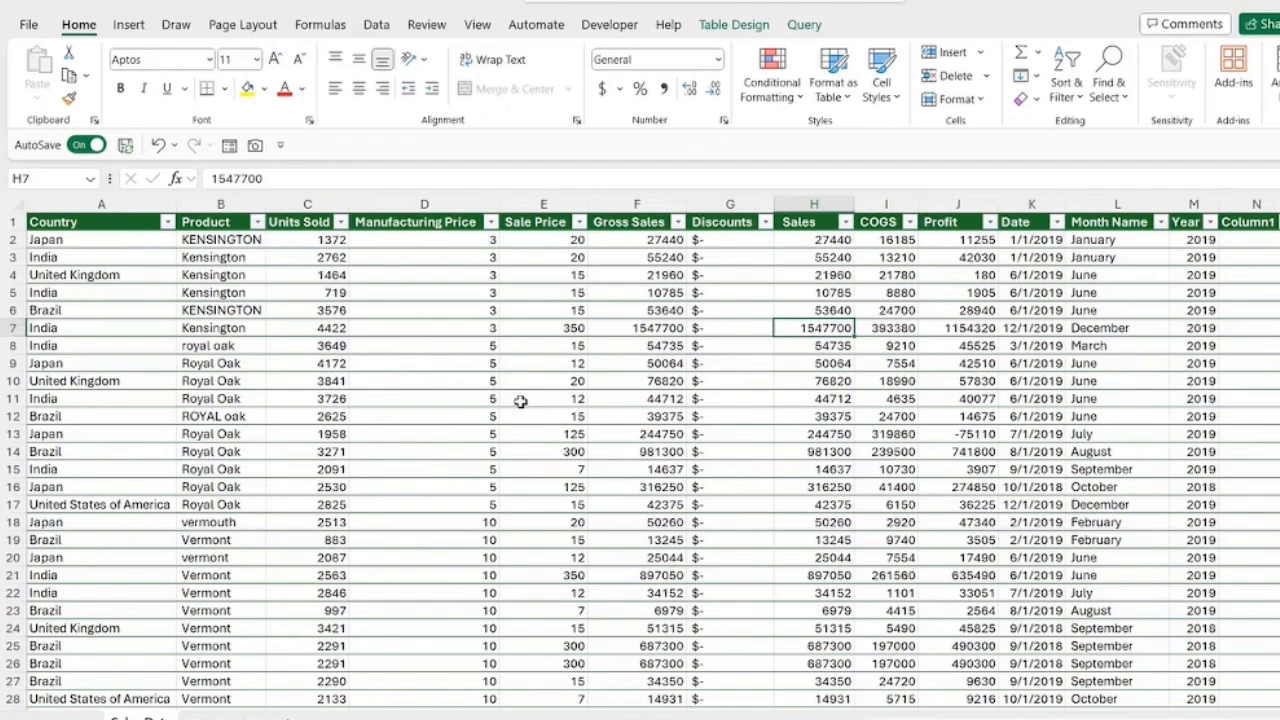
pyautogui.click(243, 367)
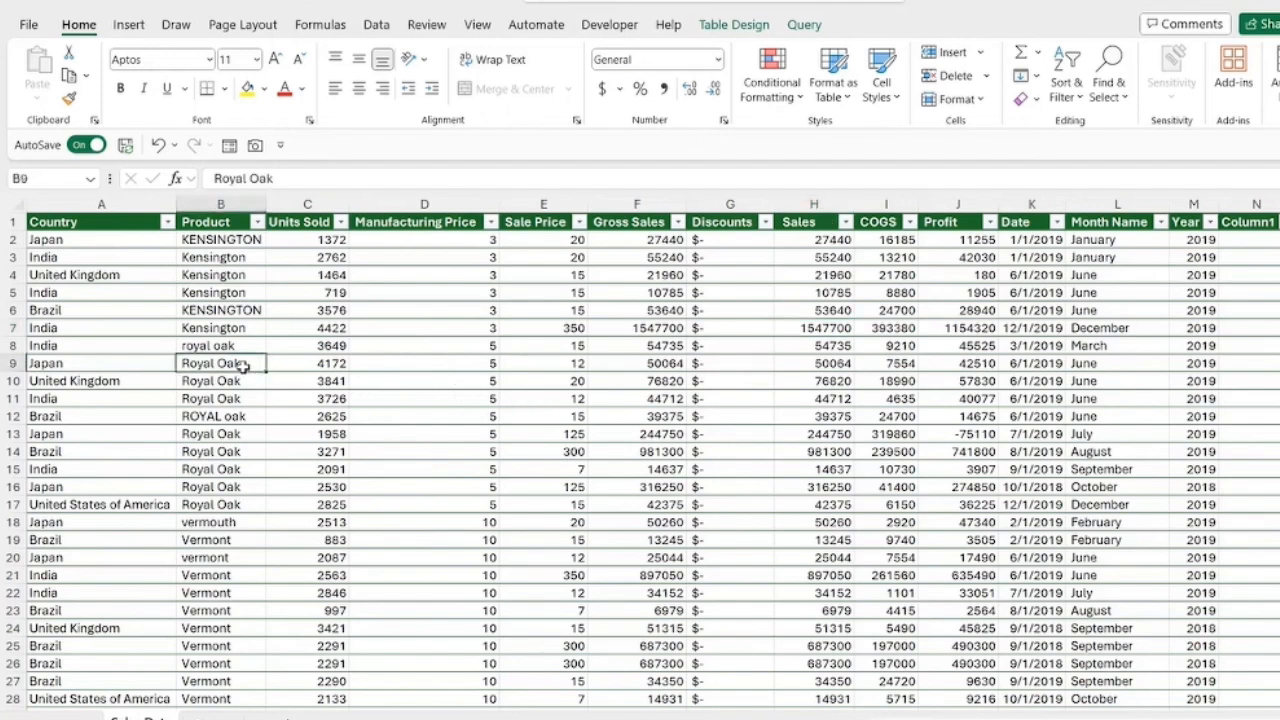
pyautogui.click(72, 311)
pyautogui.click(225, 311)
pyautogui.click(310, 311)
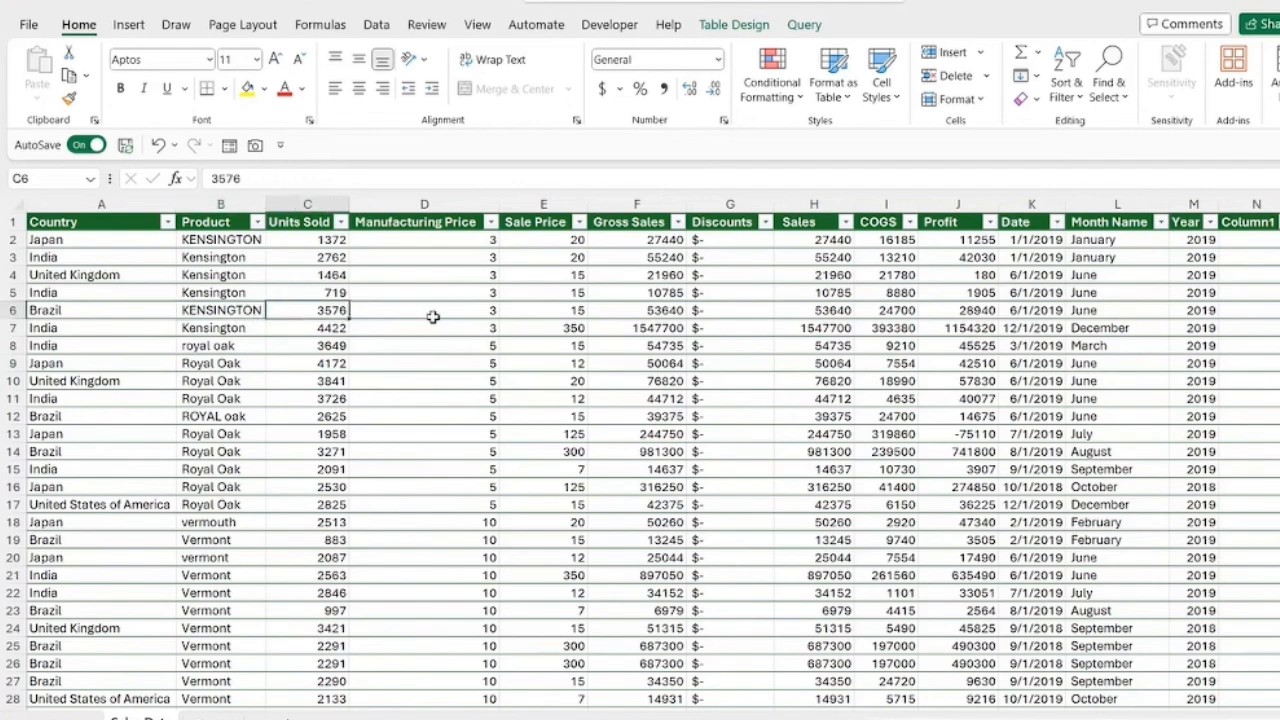
pyautogui.click(430, 311)
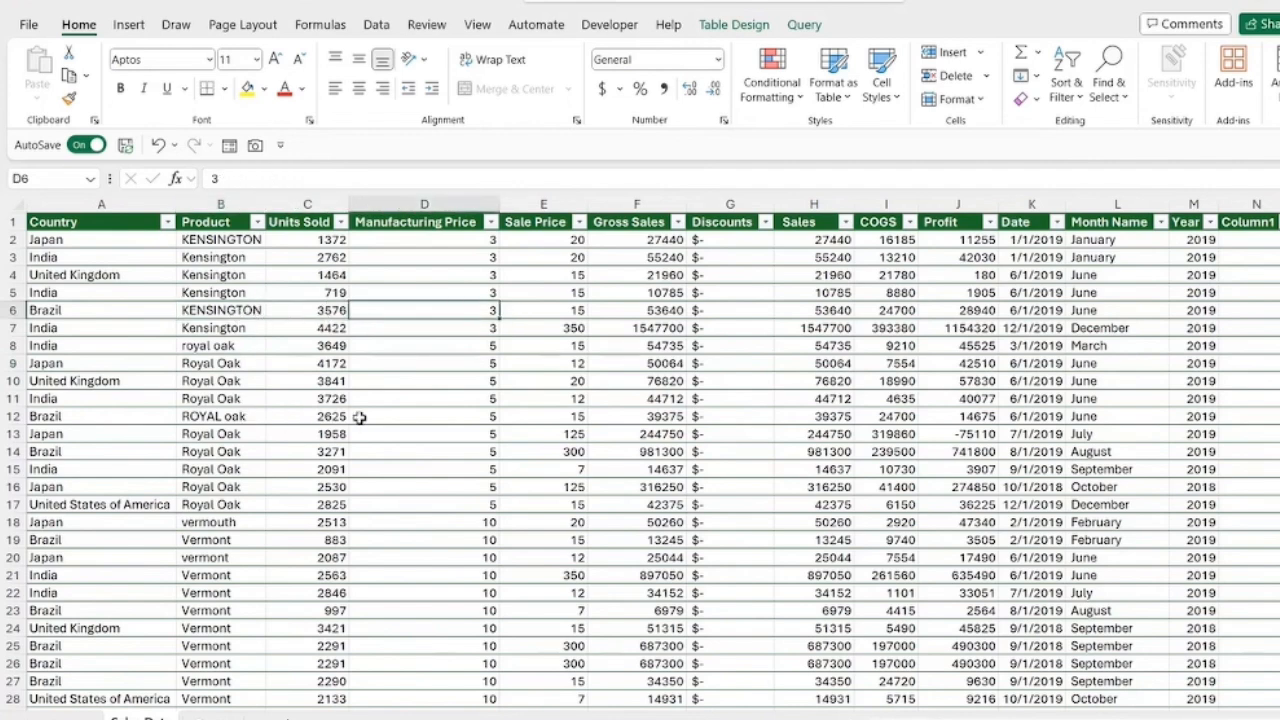
# Step: Remove duplicate rows from the sales table, comparing all columns and treating the first row as headers
pyautogui.click(378, 26)
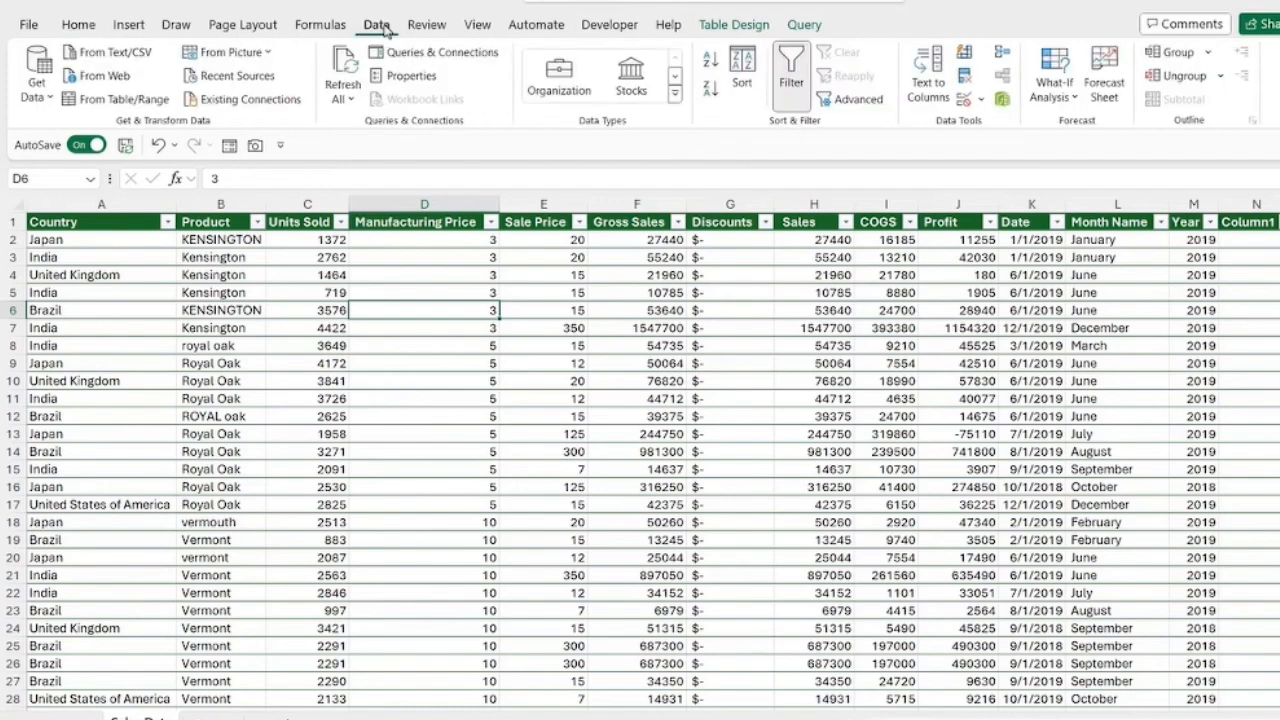
pyautogui.click(965, 77)
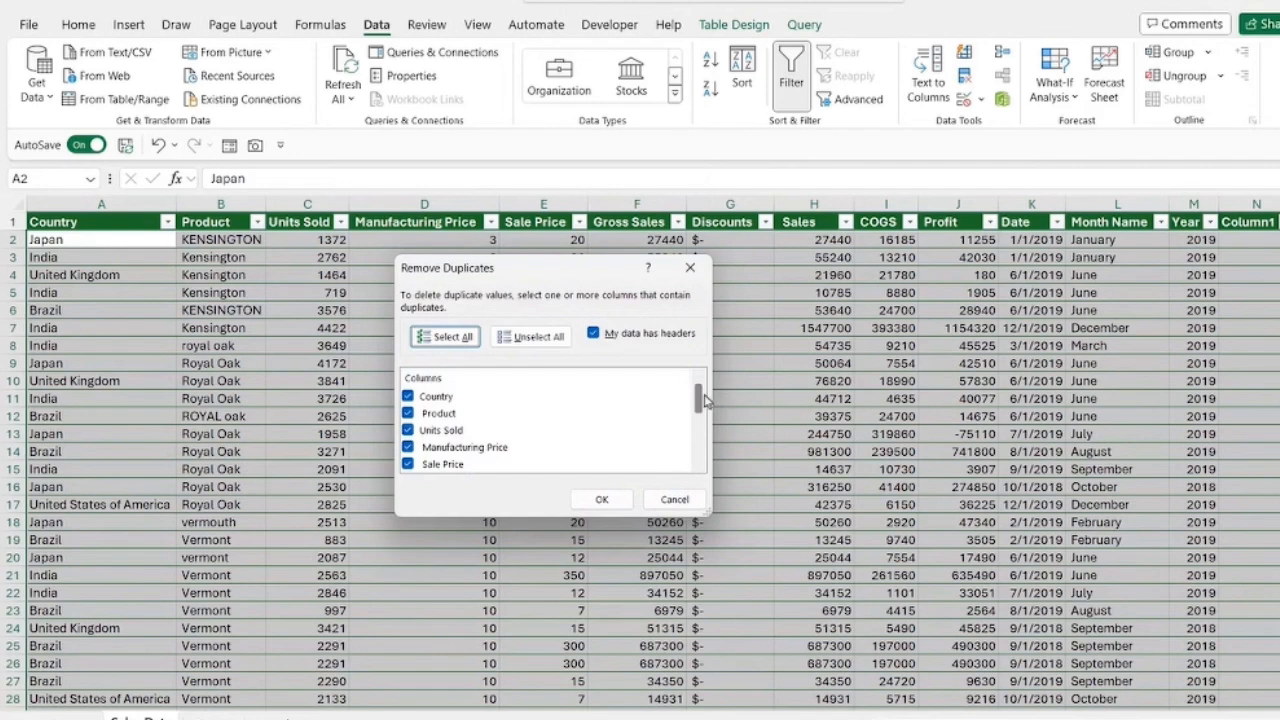
pyautogui.moveTo(700, 400)
pyautogui.mouseDown()
pyautogui.moveTo(702, 440)
pyautogui.moveTo(713, 380)
pyautogui.mouseUp()
pyautogui.moveTo(697, 397)
pyautogui.mouseDown()
pyautogui.moveTo(700, 457)
pyautogui.moveTo(706, 400)
pyautogui.mouseUp()
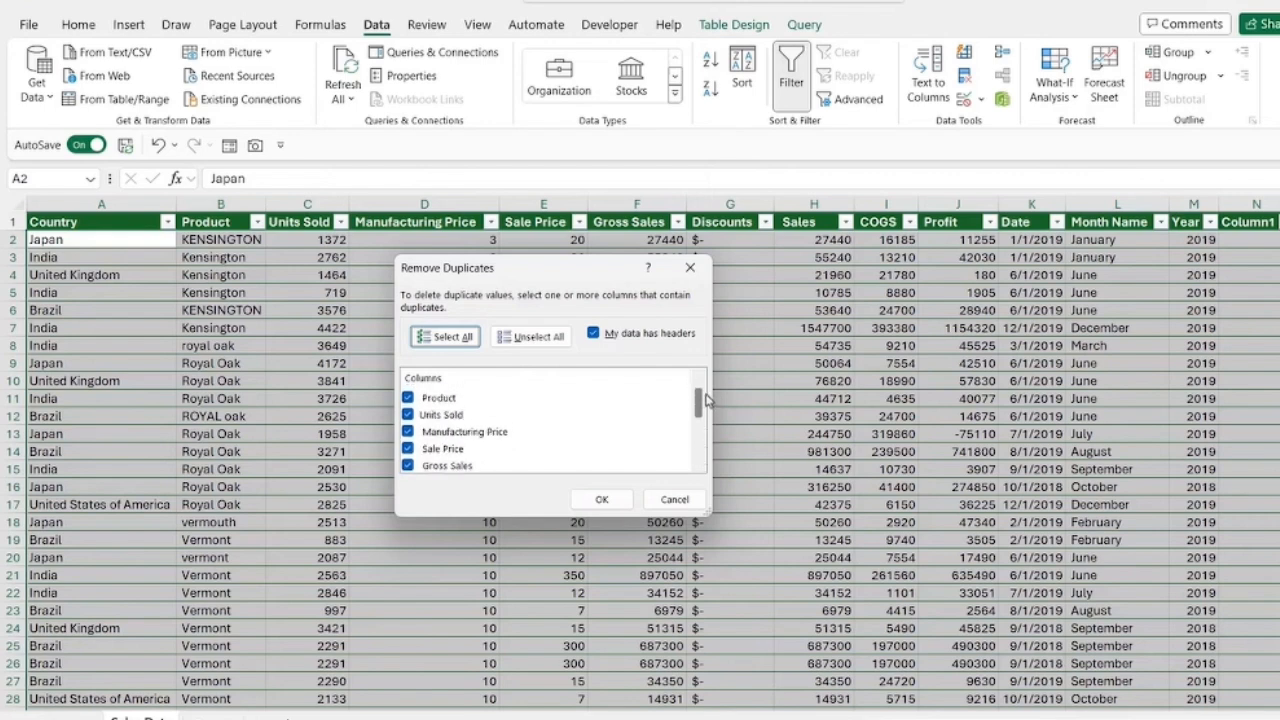
pyautogui.click(602, 499)
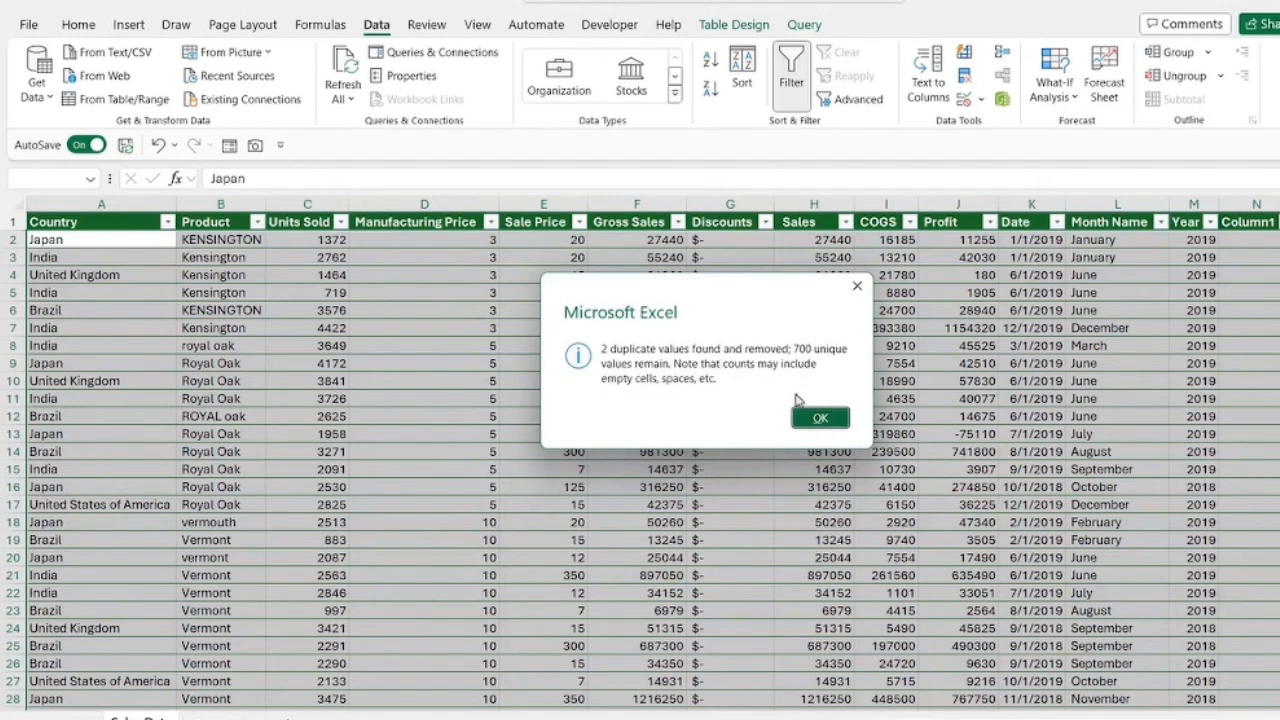
pyautogui.click(818, 418)
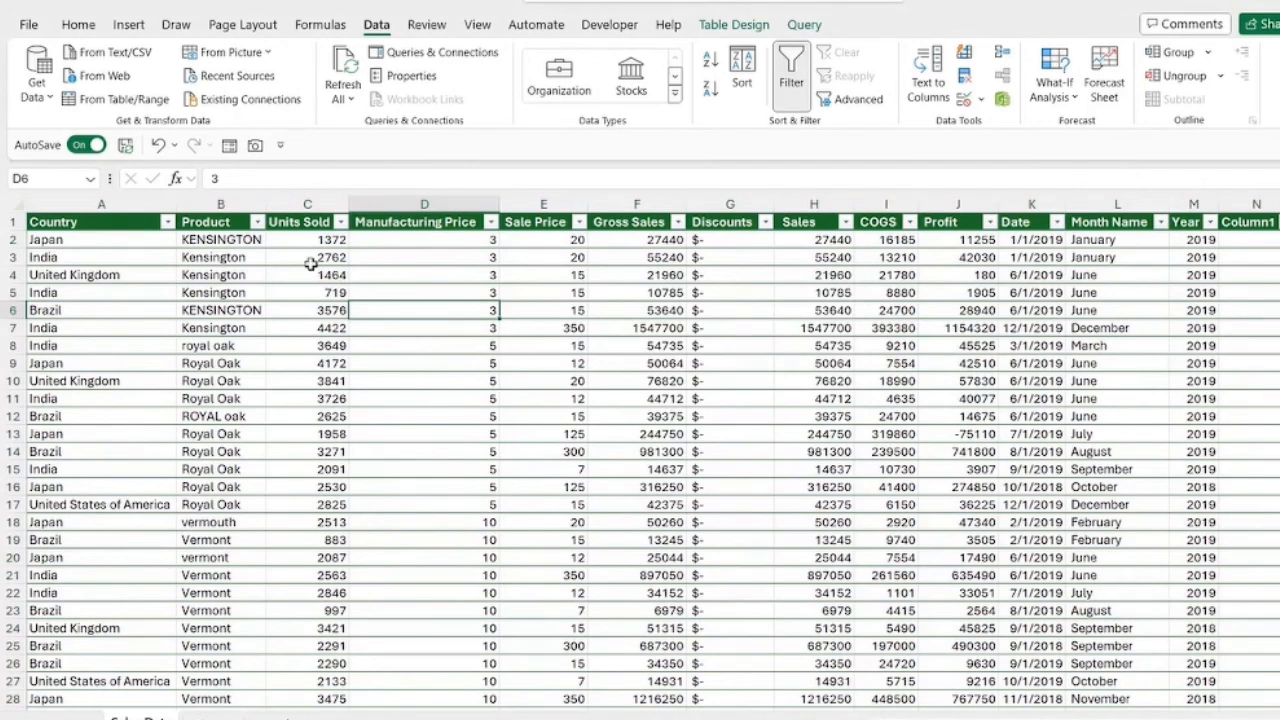
# Step: Examine the capitalization of the product names in the Product column
pyautogui.click(233, 206)
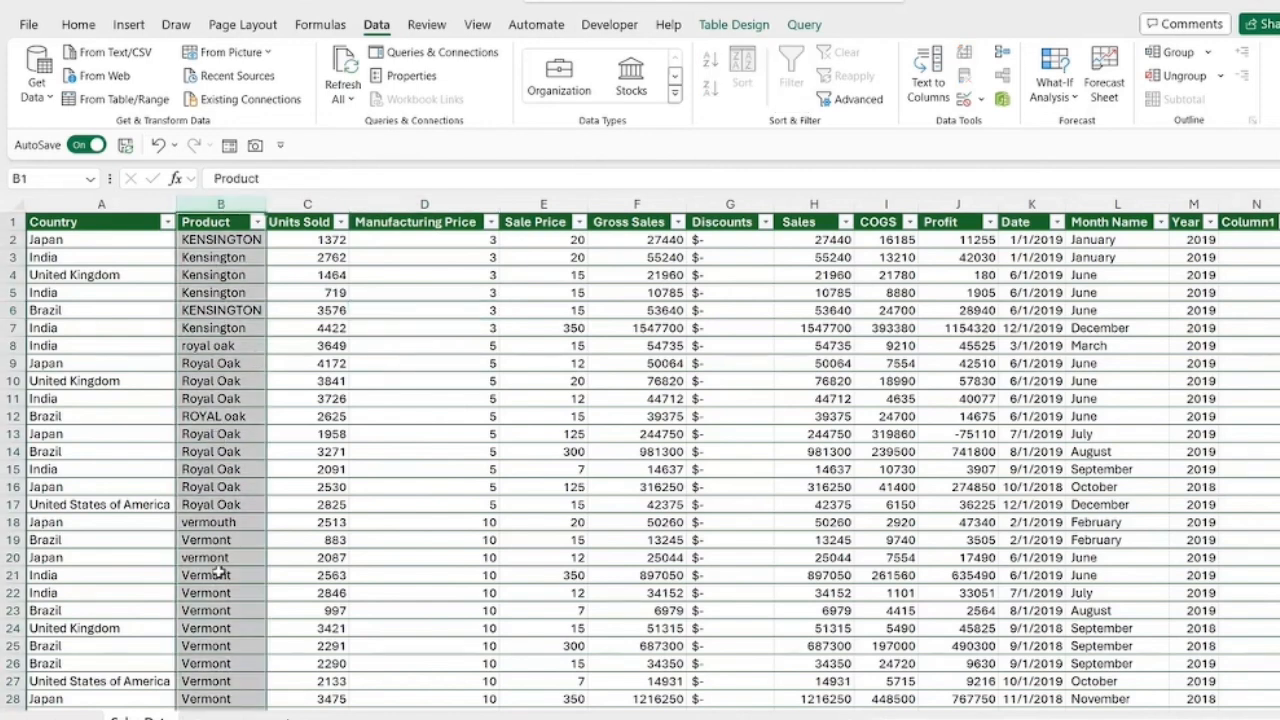
pyautogui.click(220, 242)
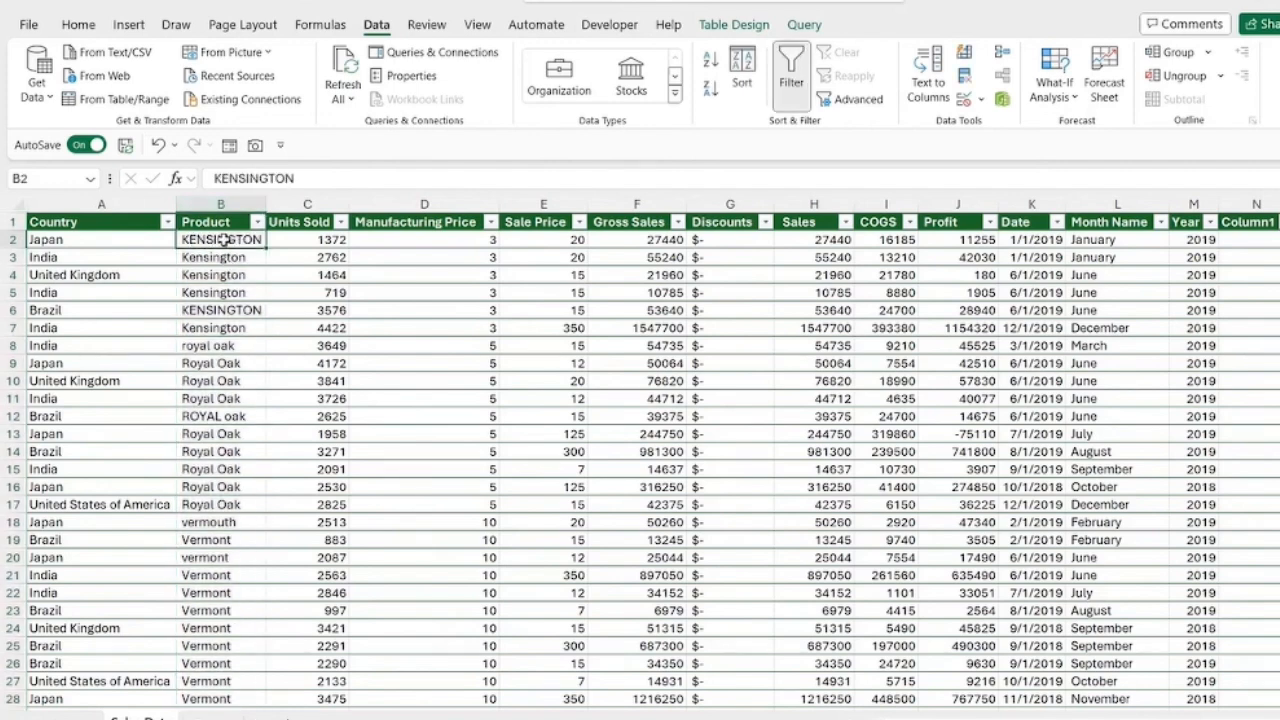
pyautogui.click(228, 257)
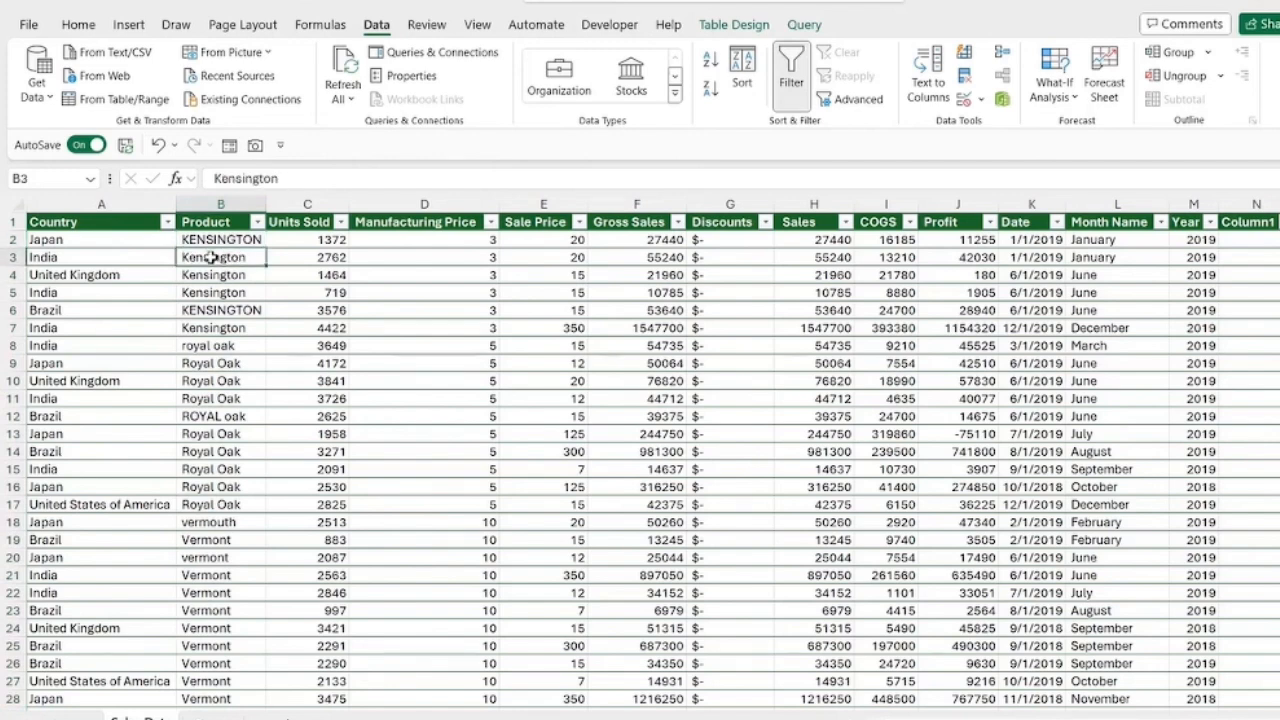
pyautogui.click(230, 347)
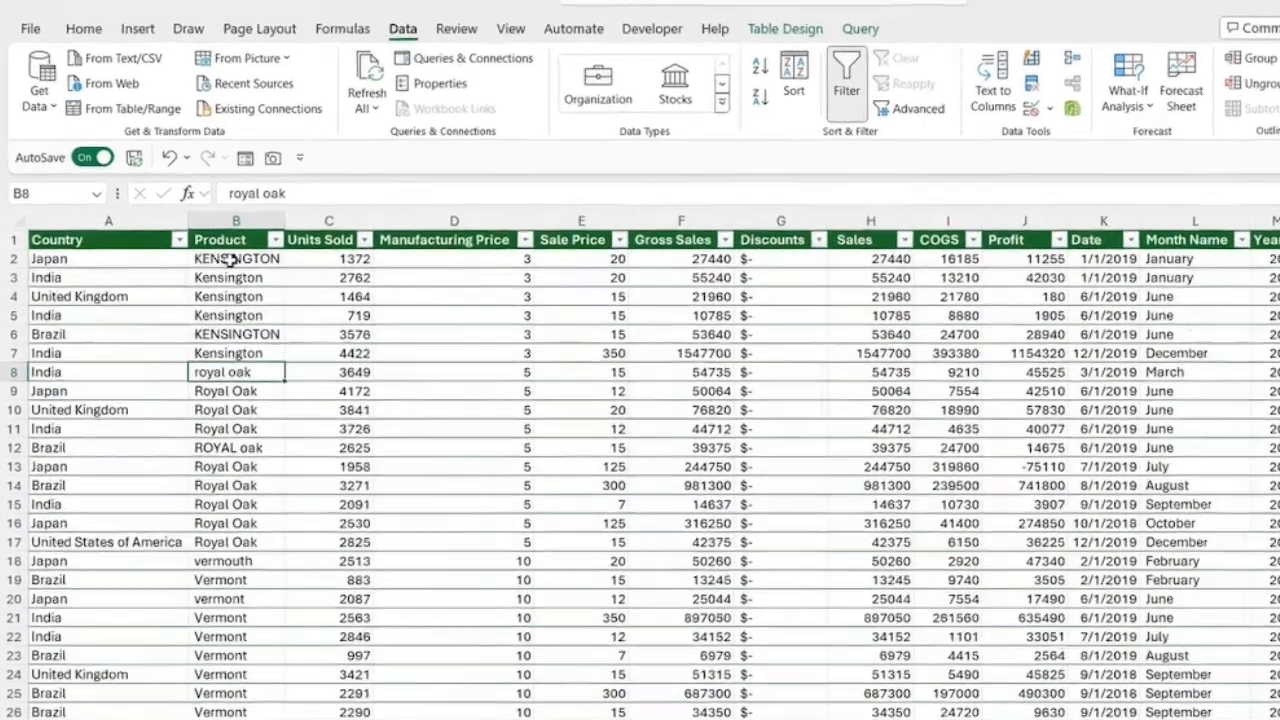
pyautogui.click(230, 259)
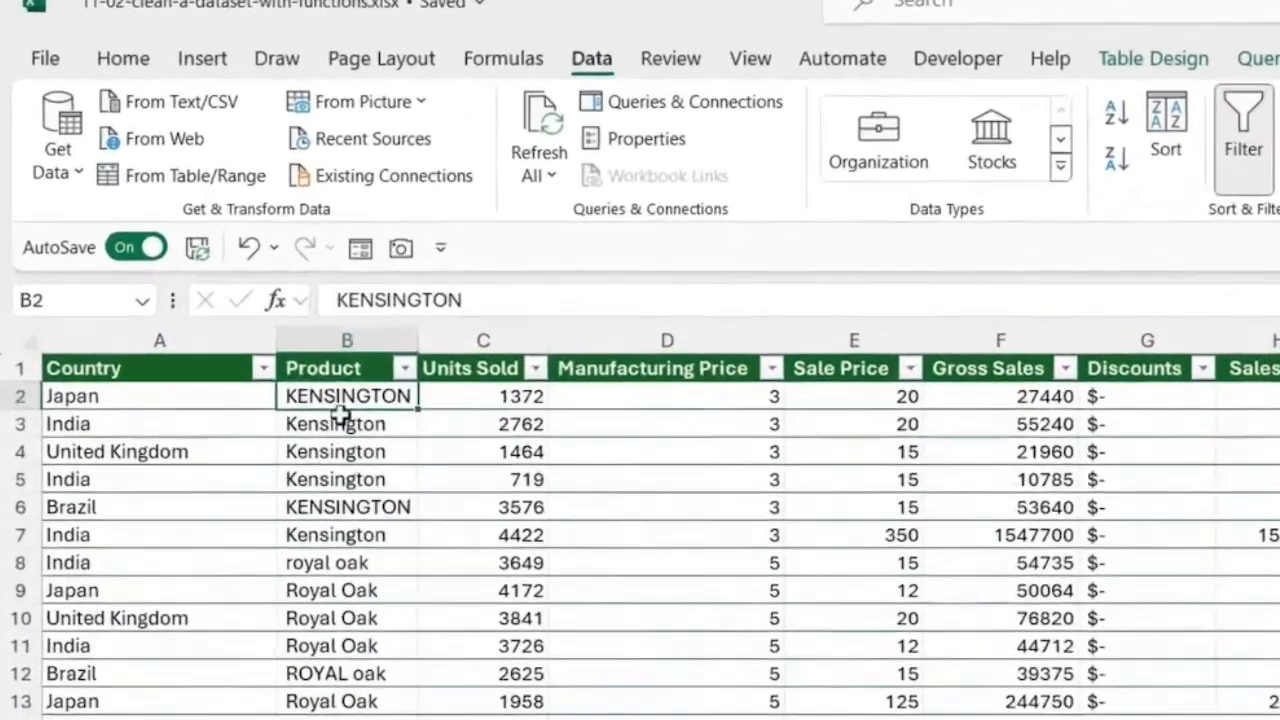
pyautogui.click(229, 281)
pyautogui.click(235, 300)
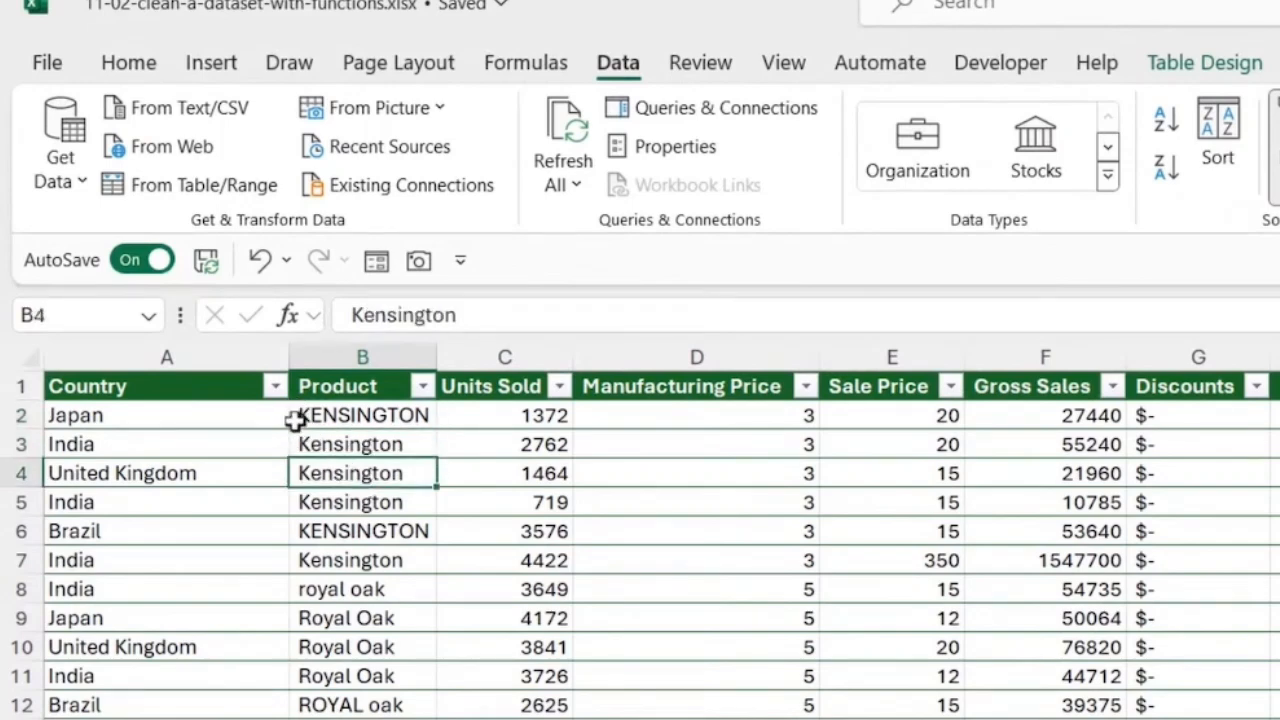
pyautogui.click(328, 424)
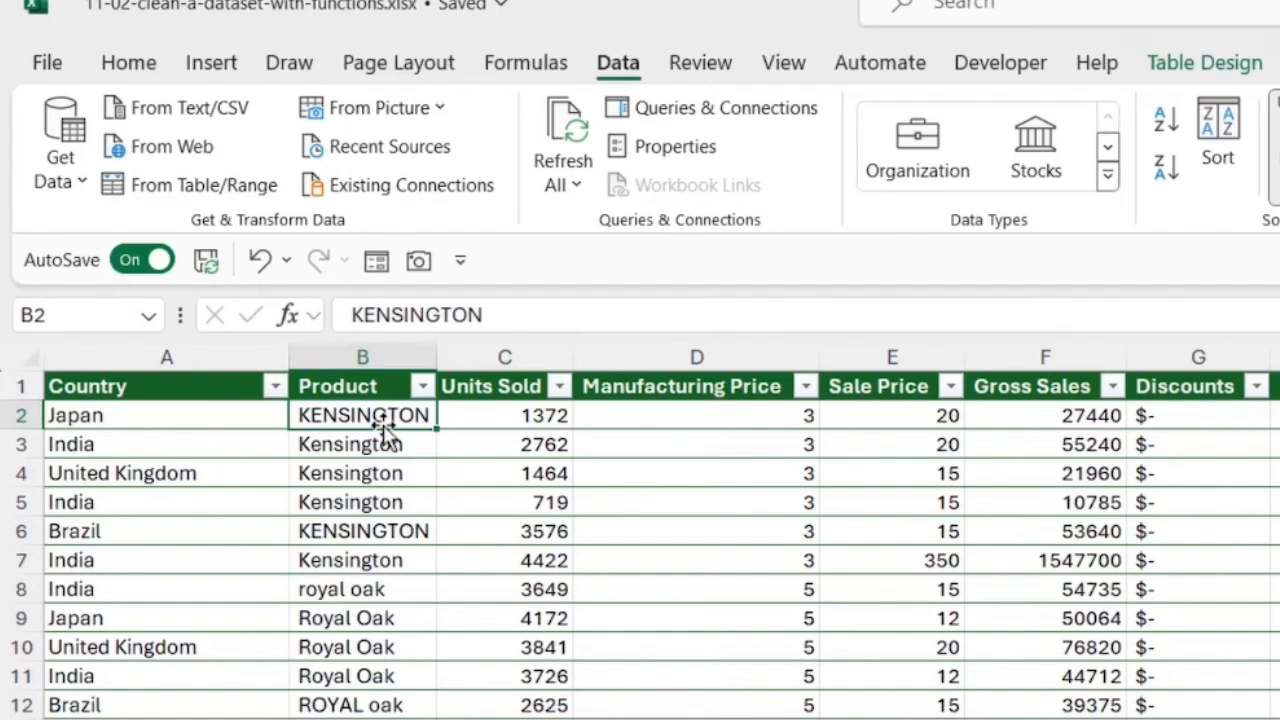
# Step: Insert an empty table column between the Product and Units Sold columns
pyautogui.click(385, 354)
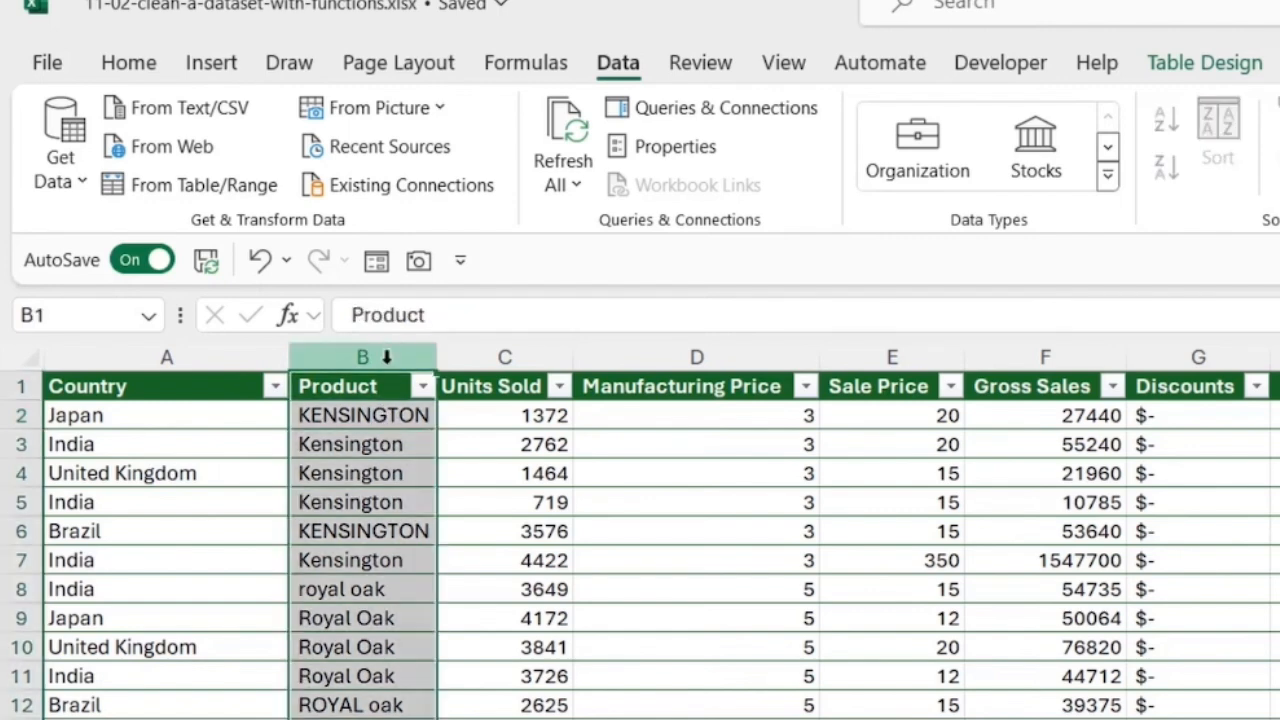
pyautogui.click(500, 356)
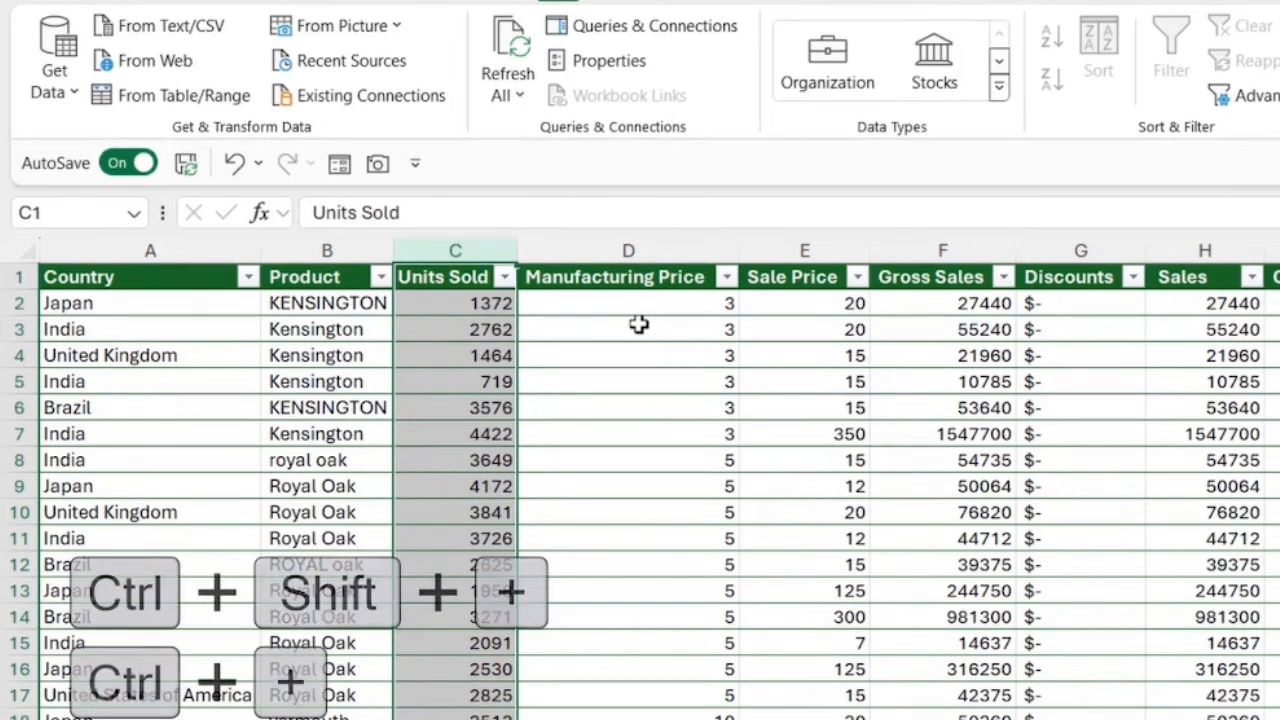
pyautogui.hotkey('ctrl', 'shift', '+')
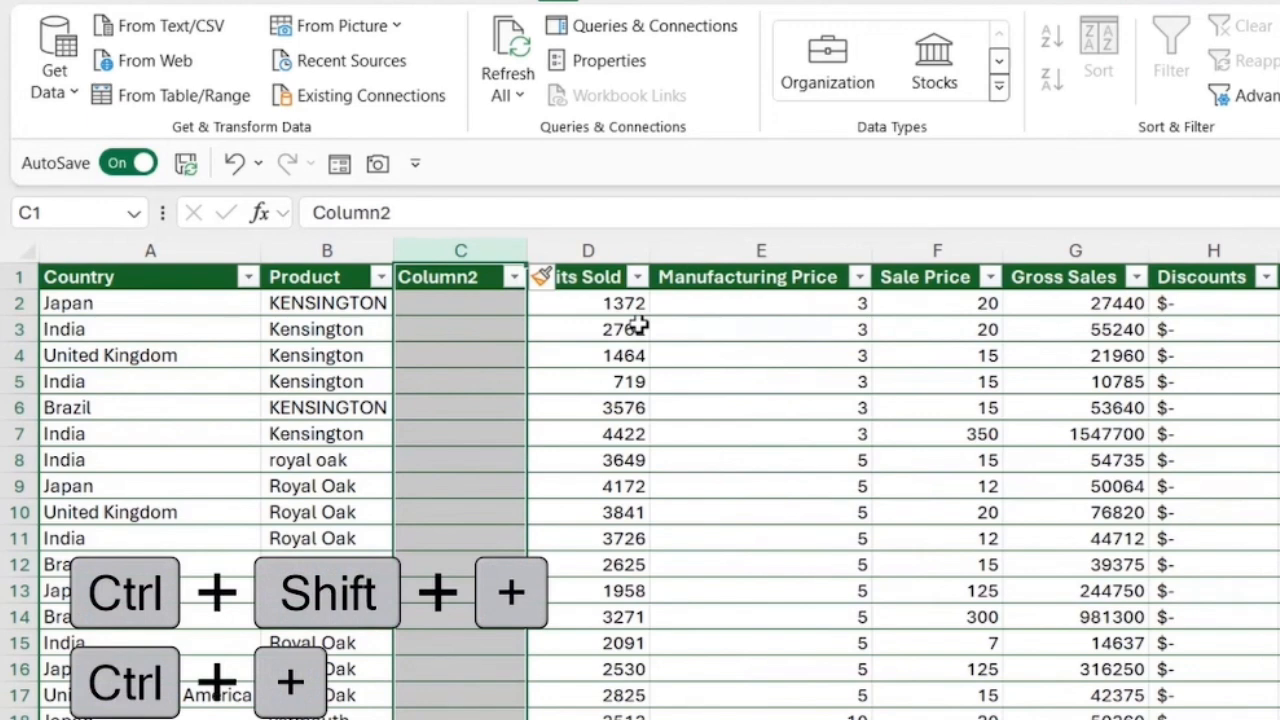
# Step: Enter the formula =PROPER([@[ Product ]]) in cell C2 to convert the adjacent product name to proper case
pyautogui.click(462, 306)
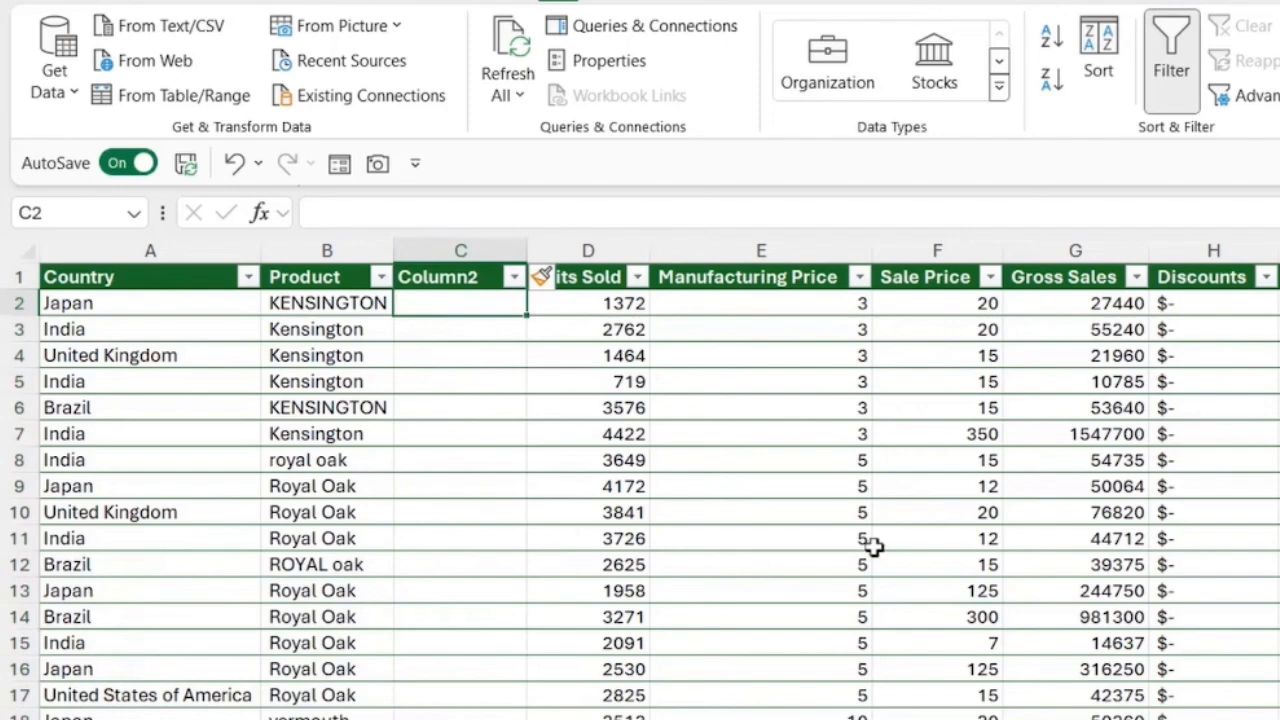
pyautogui.click(337, 331)
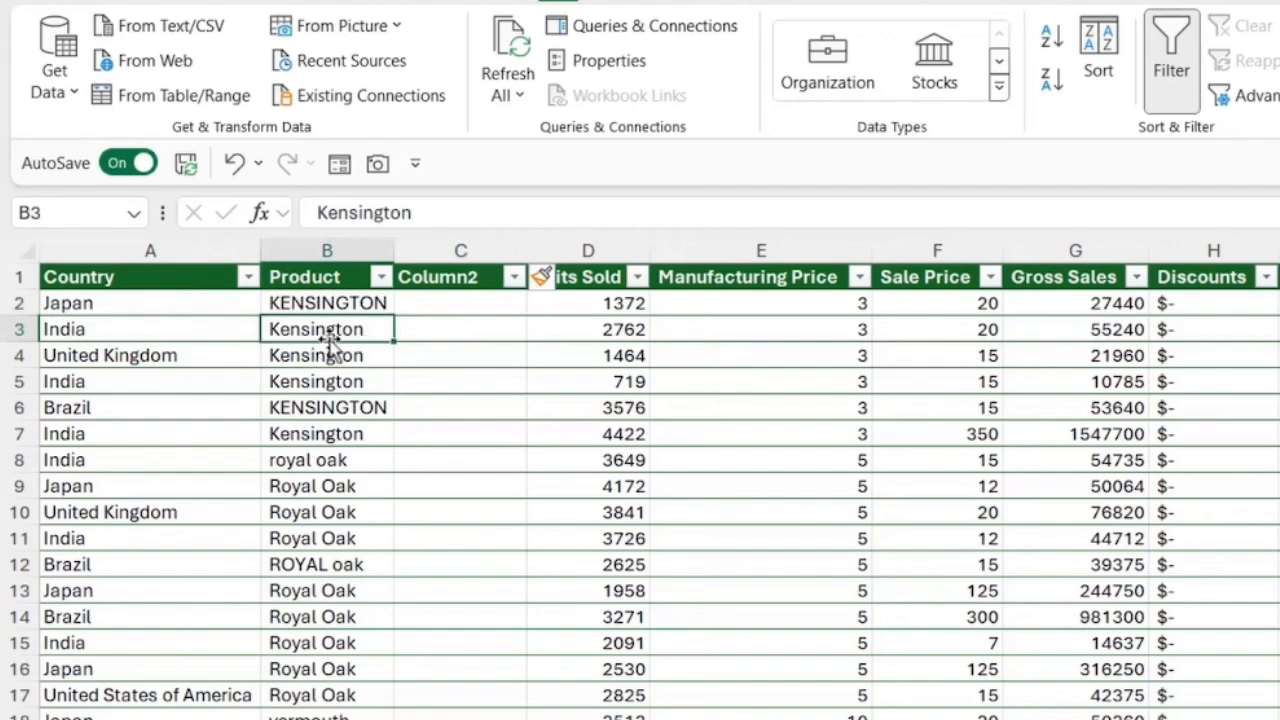
pyautogui.click(503, 306)
pyautogui.write('=PROPER')
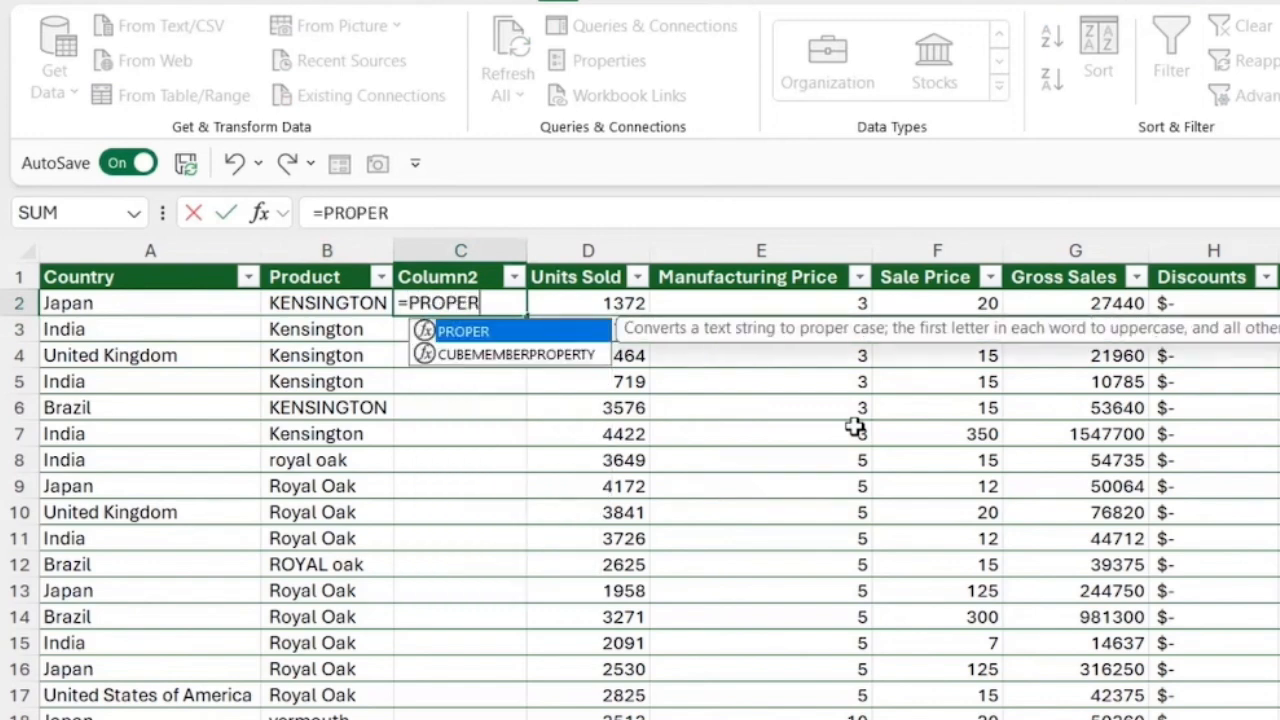
pyautogui.write('(')
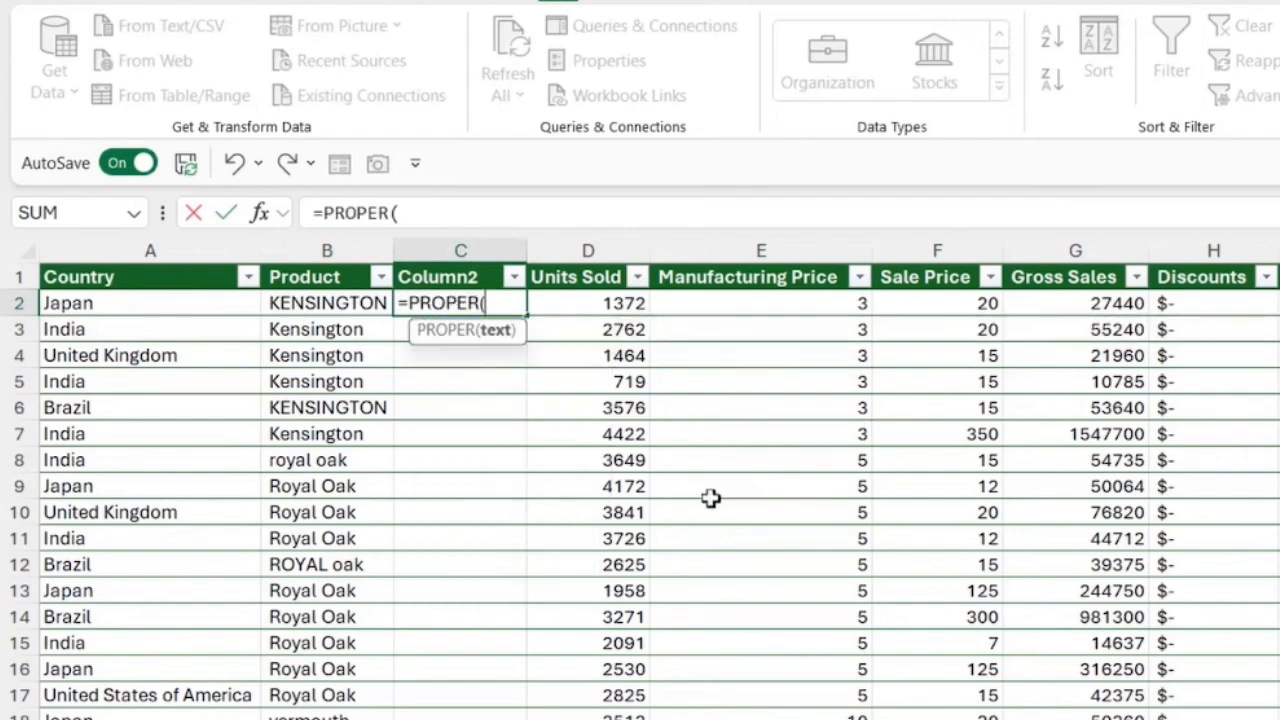
pyautogui.click(357, 309)
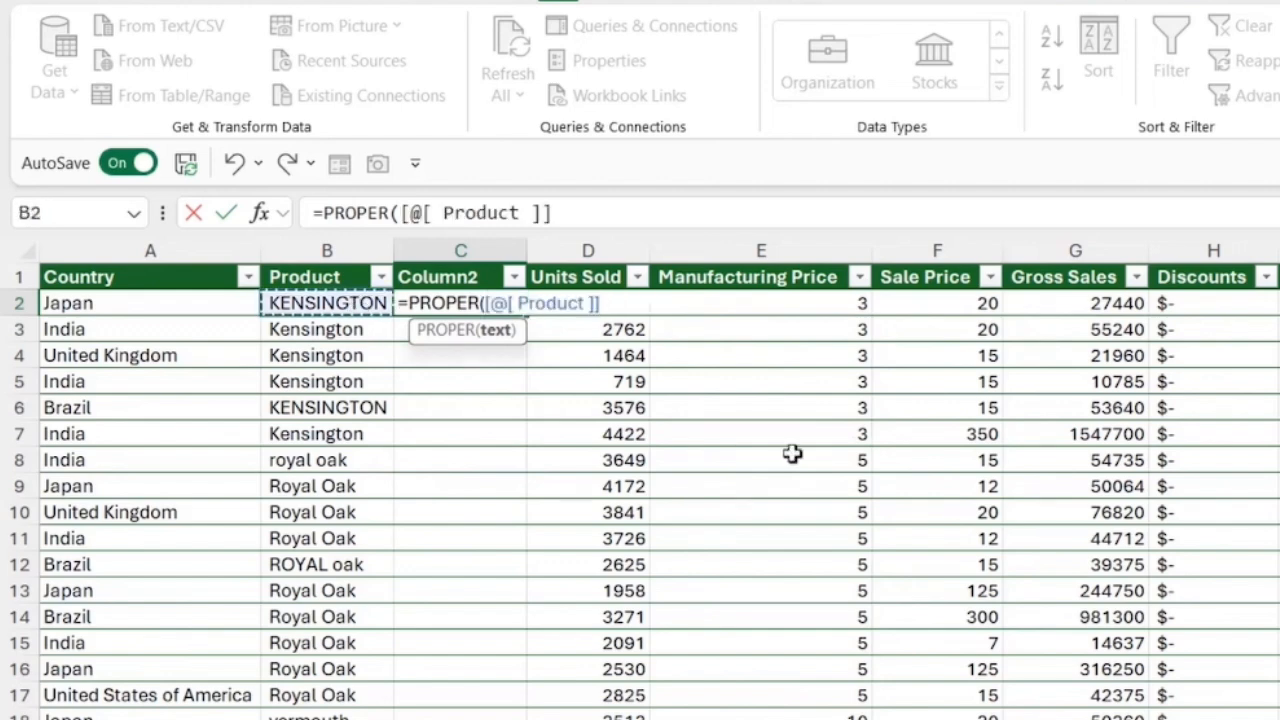
pyautogui.write(')')
pyautogui.press('Return')
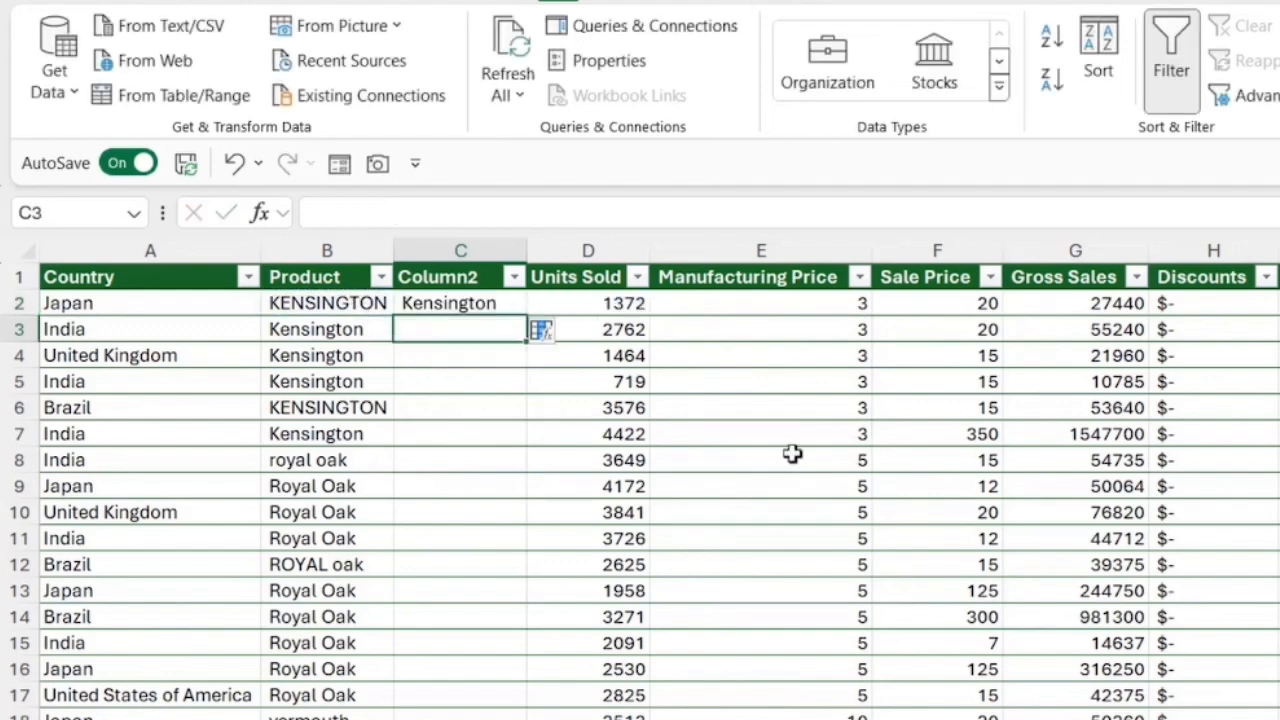
# Step: Try UPPER and LOWER in place of PROPER in the formula of cell C2, and restore PROPER
pyautogui.click(465, 307)
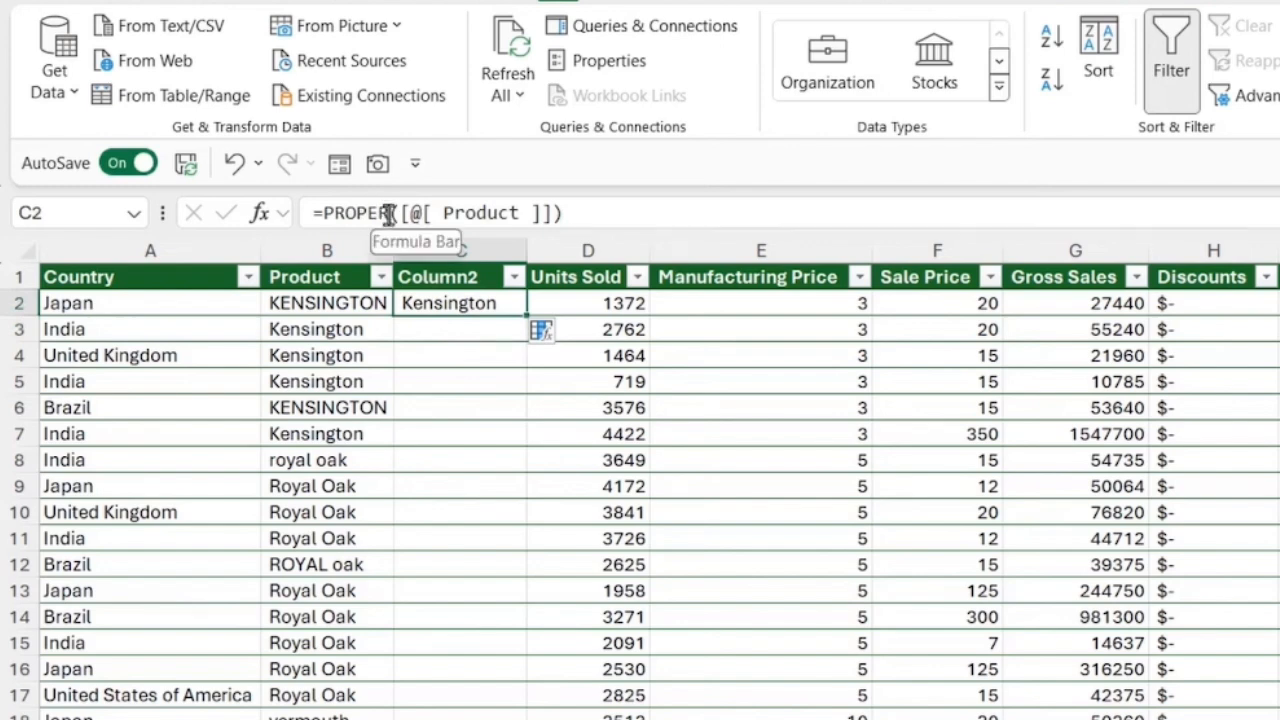
pyautogui.moveTo(387, 213); pyautogui.dragTo(322, 218)
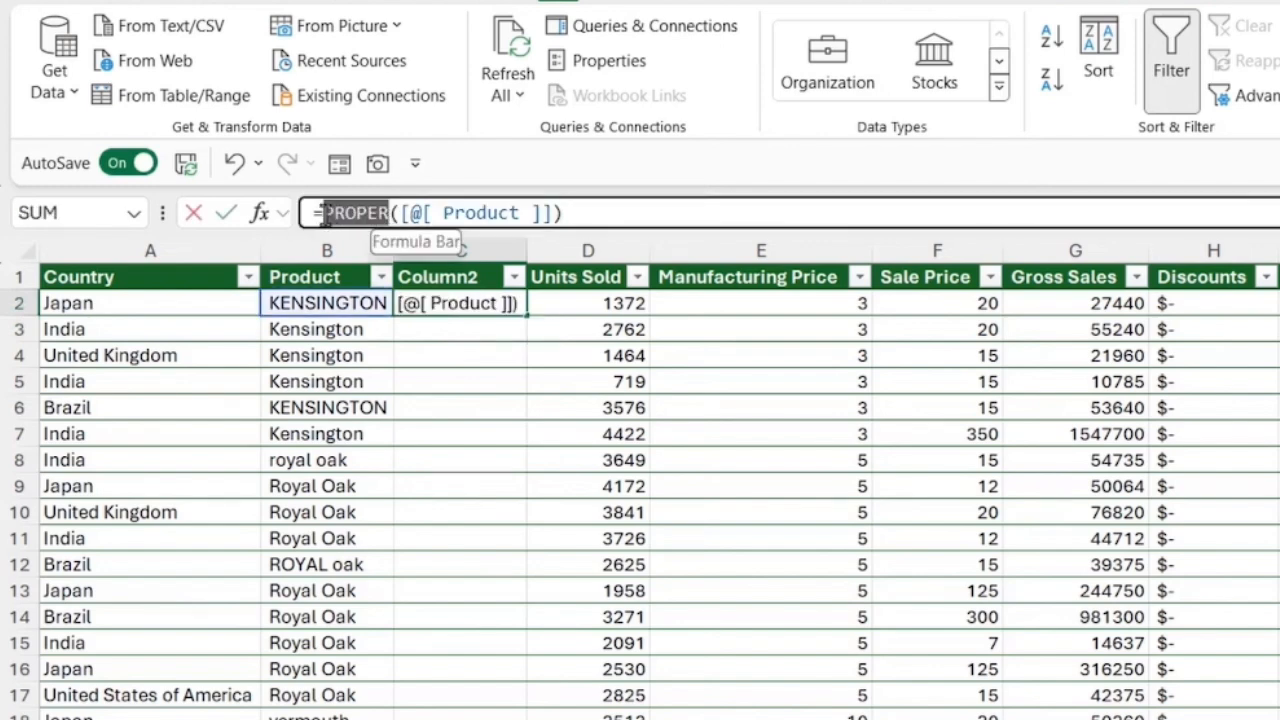
pyautogui.write('UPPER')
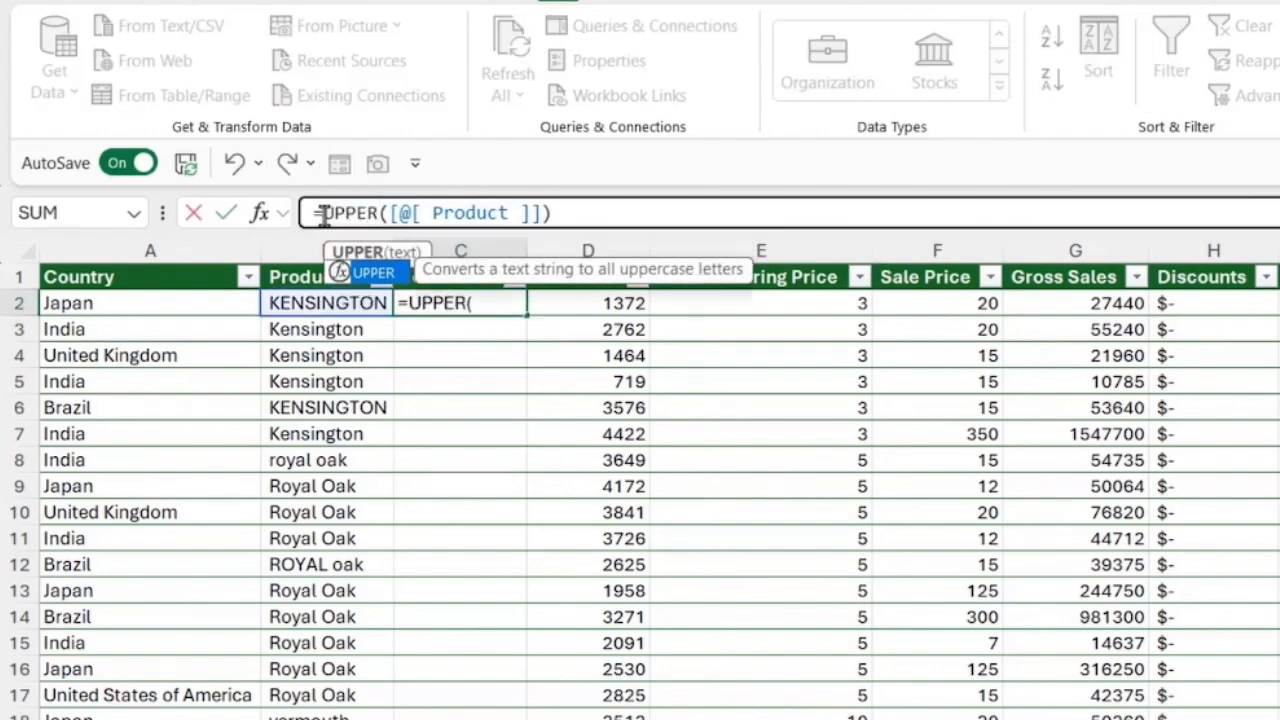
pyautogui.press('BackSpace')
pyautogui.press('BackSpace')
pyautogui.press('BackSpace')
pyautogui.press('BackSpace')
pyautogui.press('BackSpace')
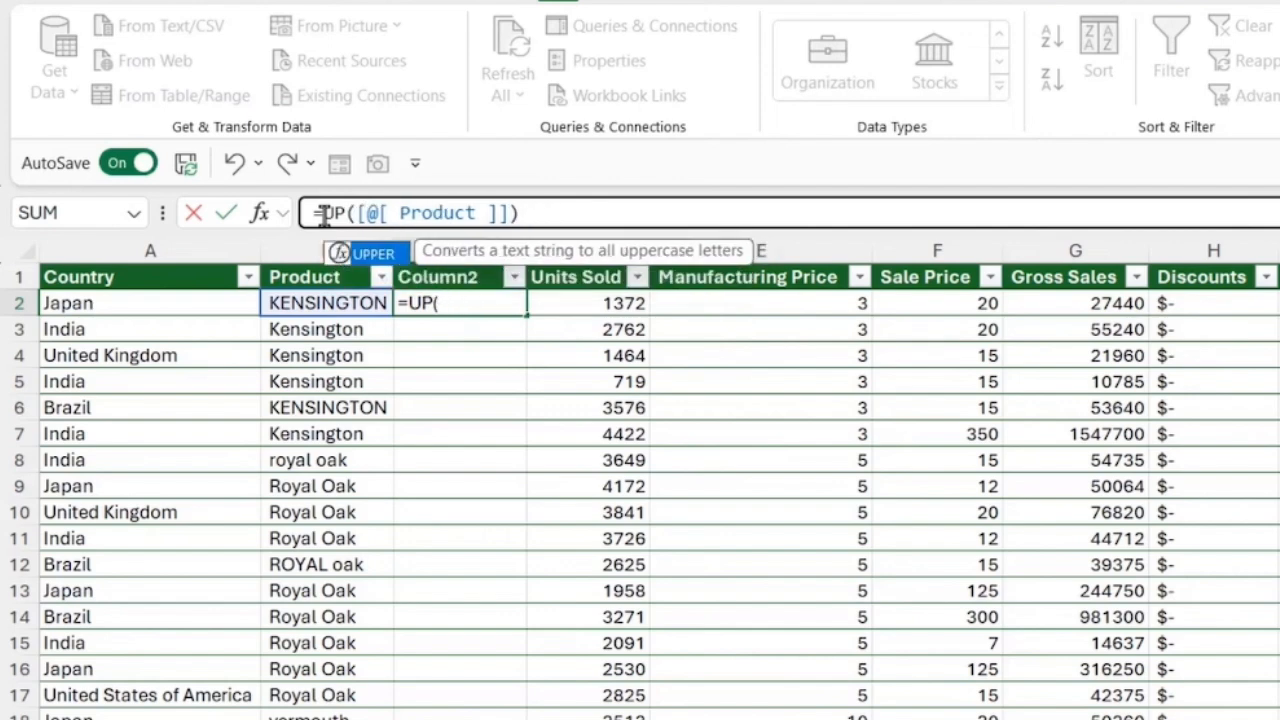
pyautogui.write('LOWER')
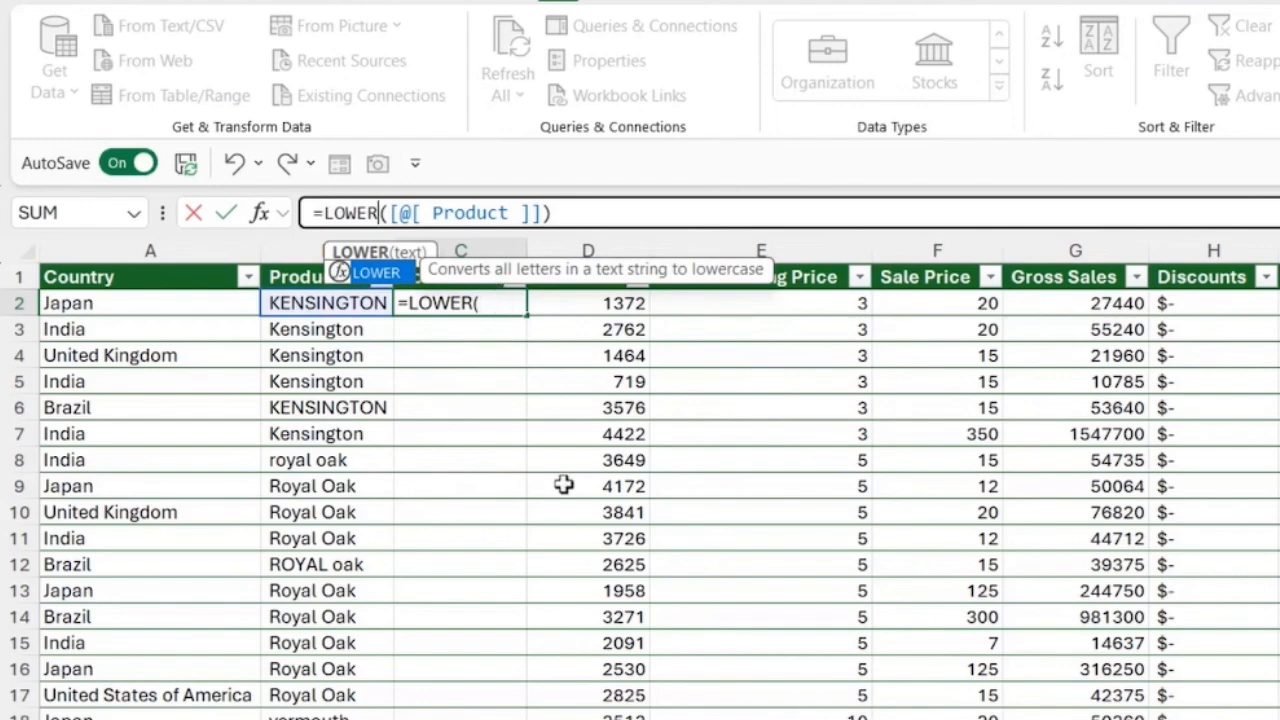
pyautogui.press('BackSpace')
pyautogui.press('BackSpace')
pyautogui.press('BackSpace')
pyautogui.press('BackSpace')
pyautogui.press('BackSpace')
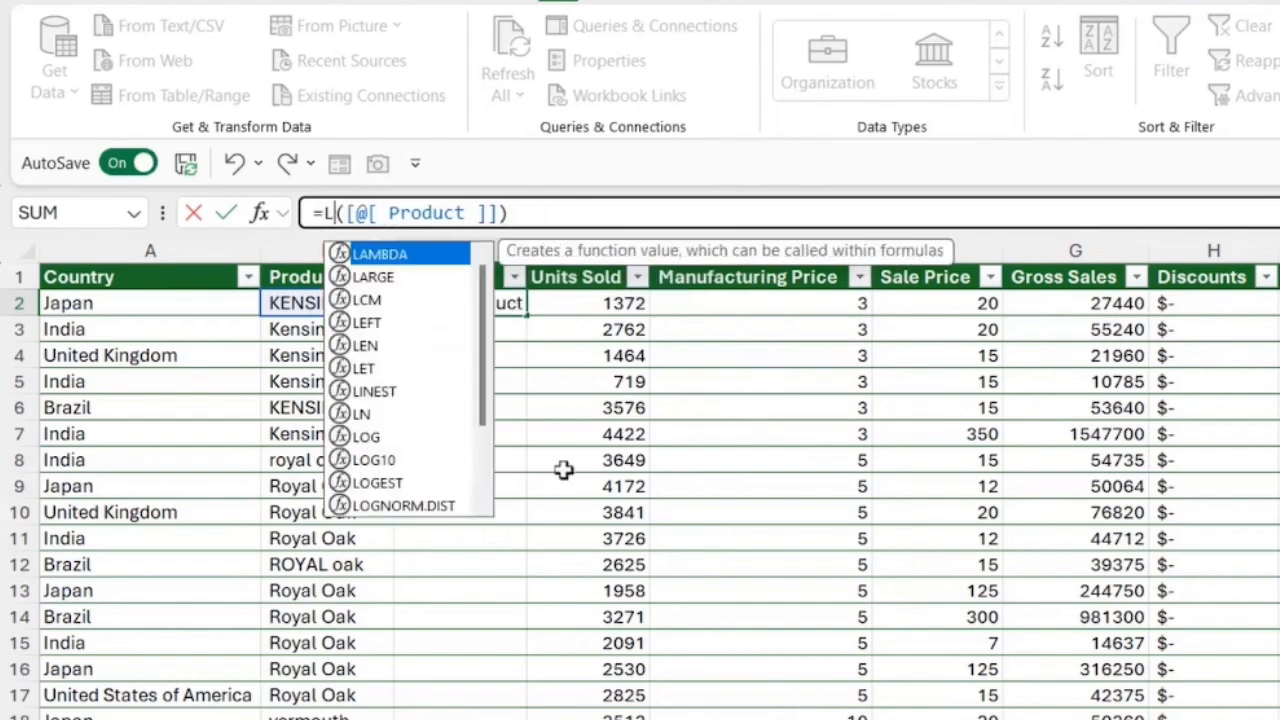
pyautogui.write('PROPER')
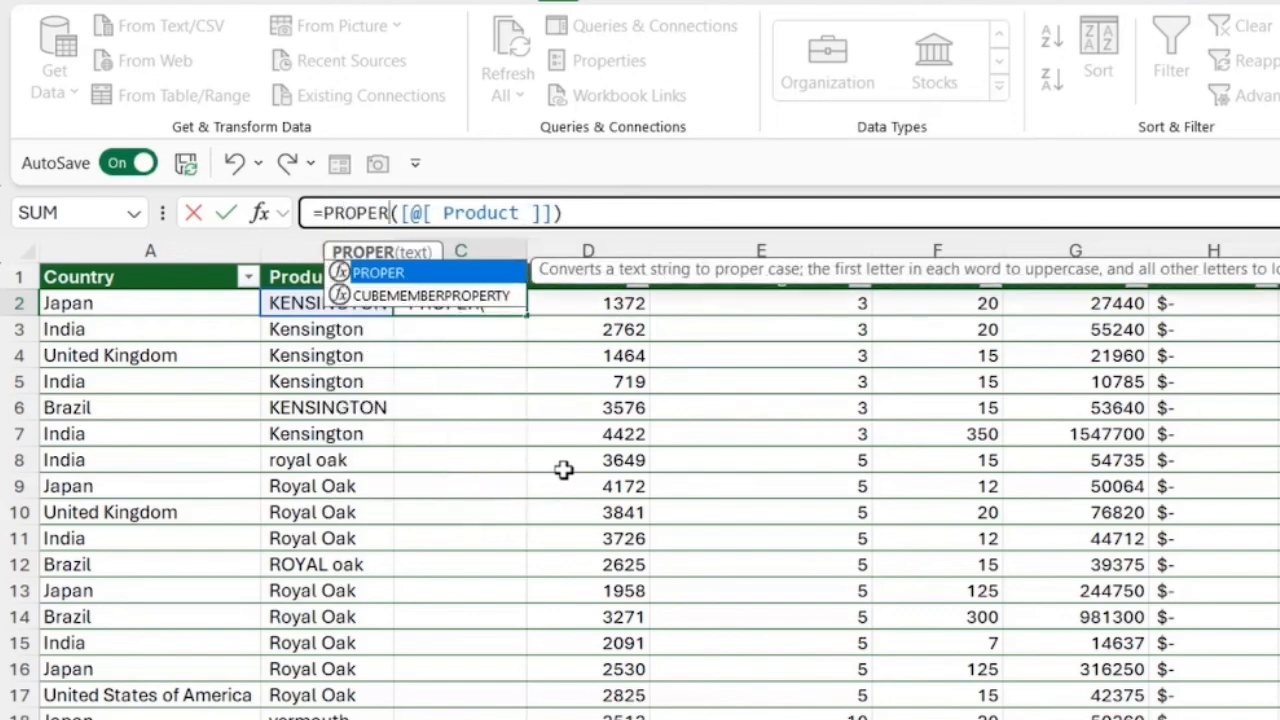
pyautogui.press('Return')
# Step: Fill the PROPER formula from cell C2 down the whole Column2 column
pyautogui.click(514, 310)
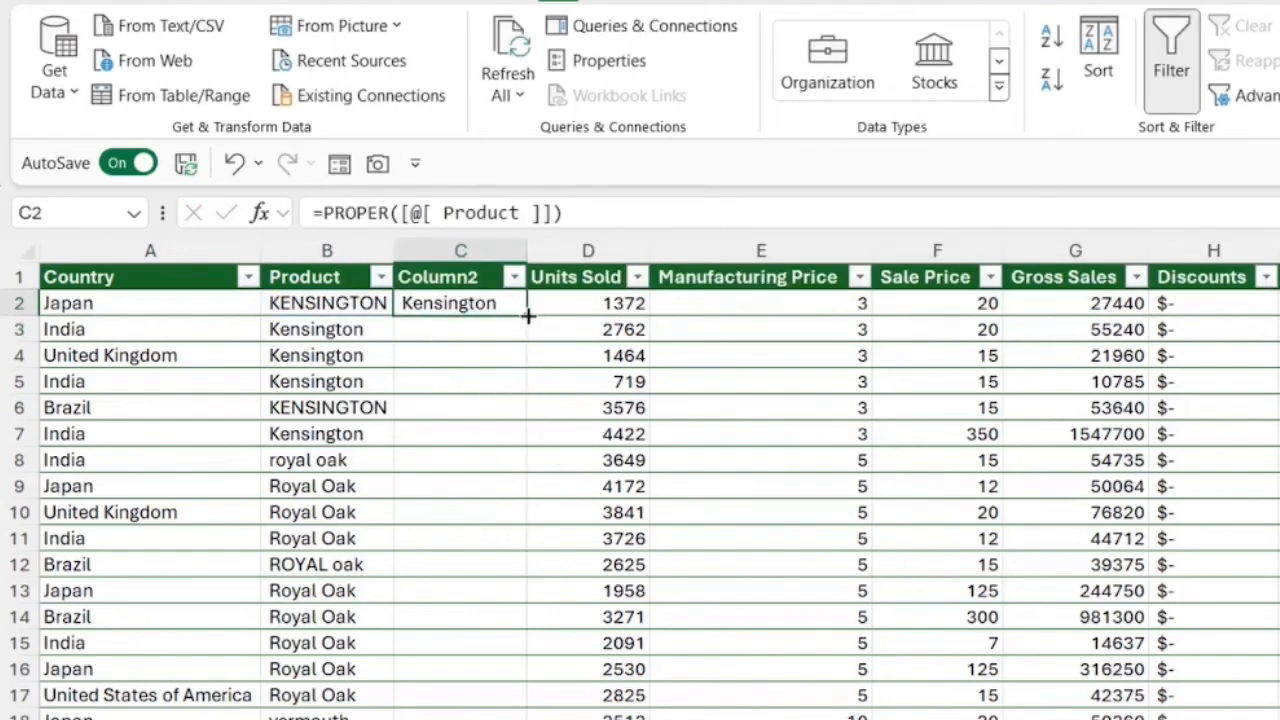
pyautogui.doubleClick(527, 316)
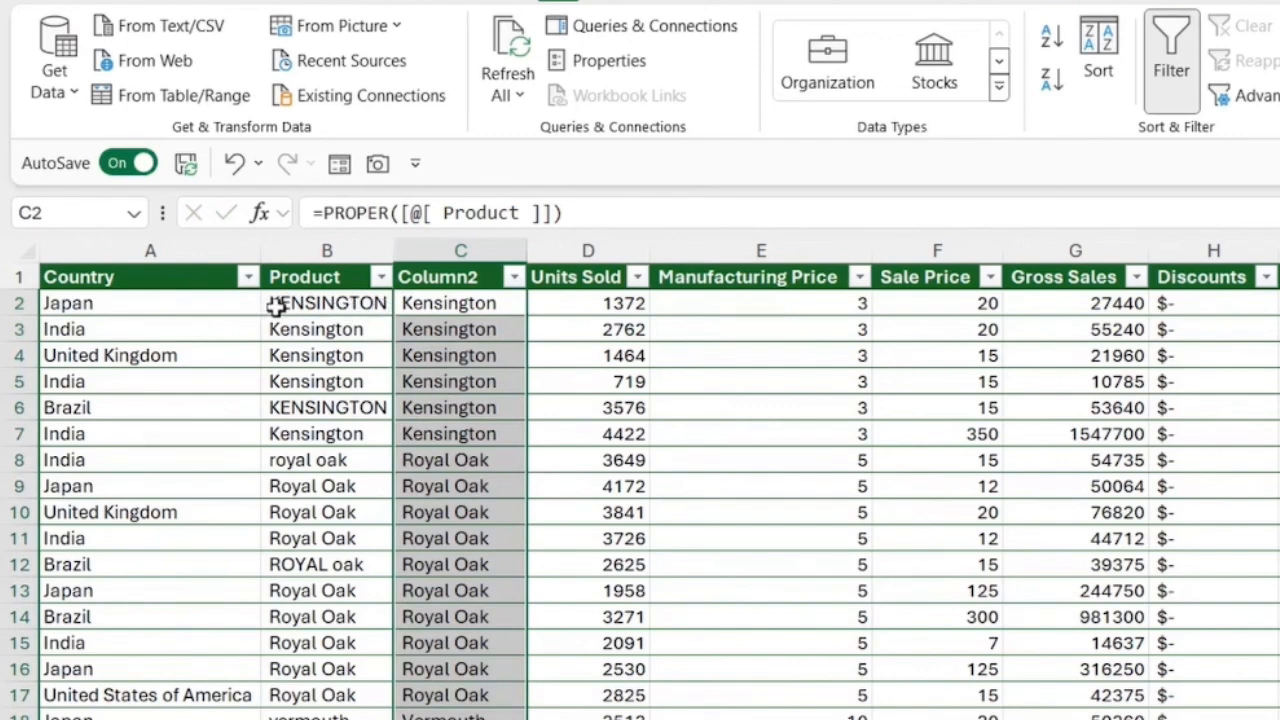
# Step: Wrap the formula in cell C2 in TRIM so that it reads =TRIM(PROPER([@[ Product ]]))
pyautogui.click(473, 307)
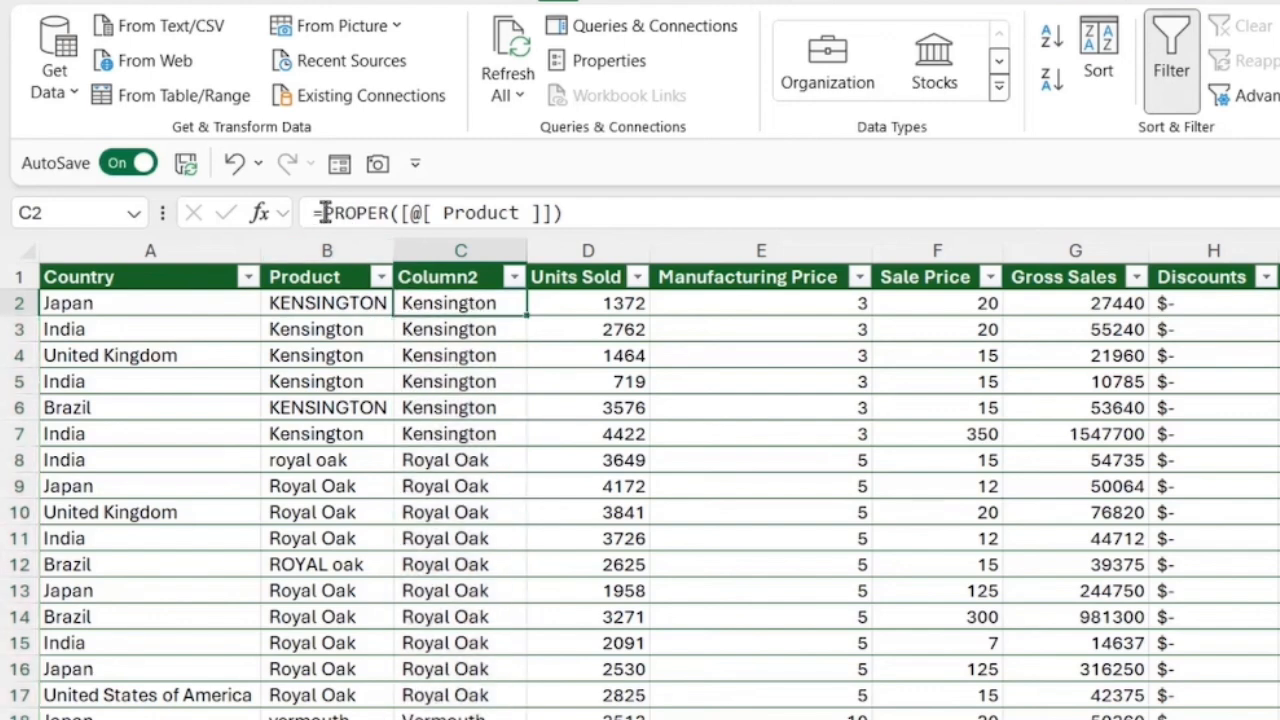
pyautogui.click(360, 213)
pyautogui.write('TRI')
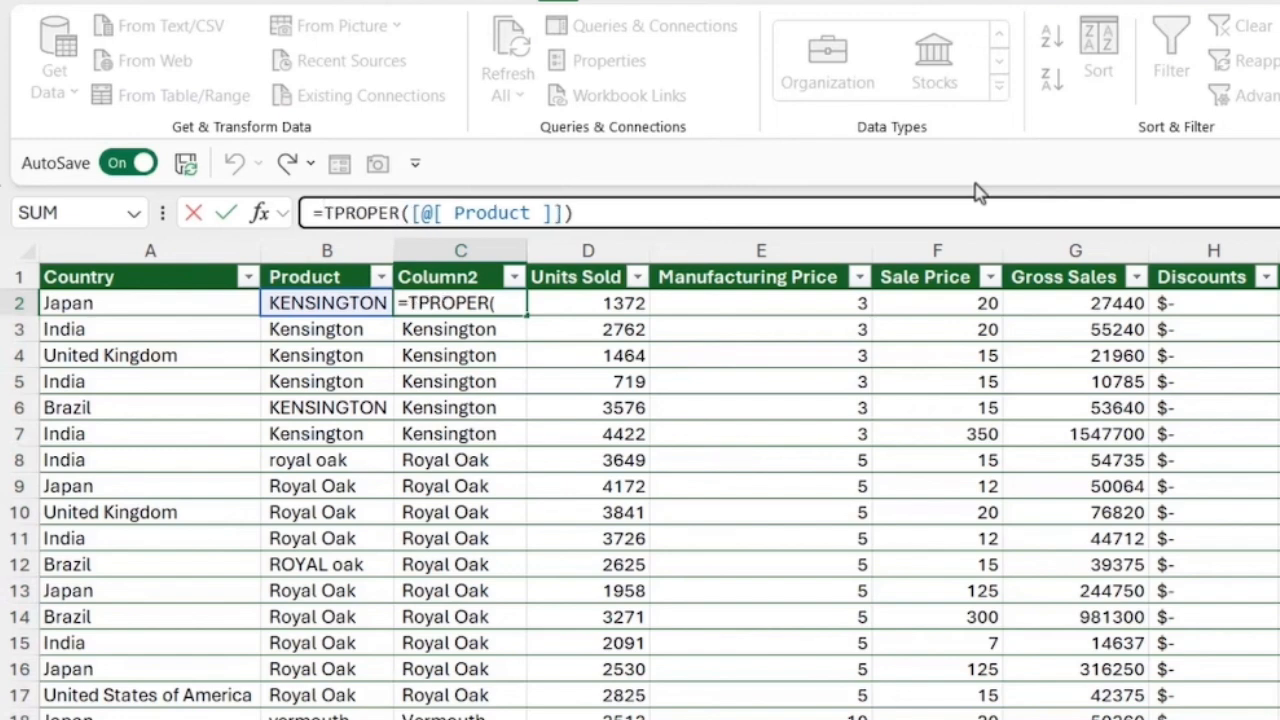
pyautogui.write('M')
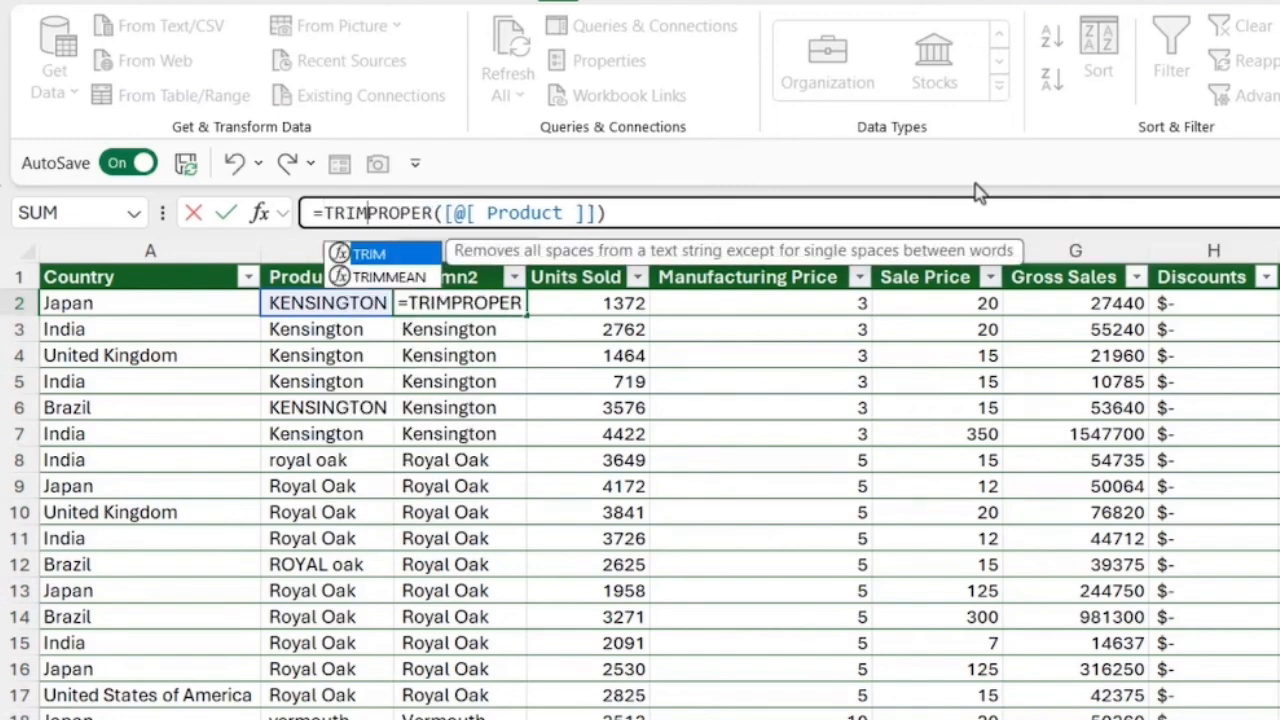
pyautogui.write('(')
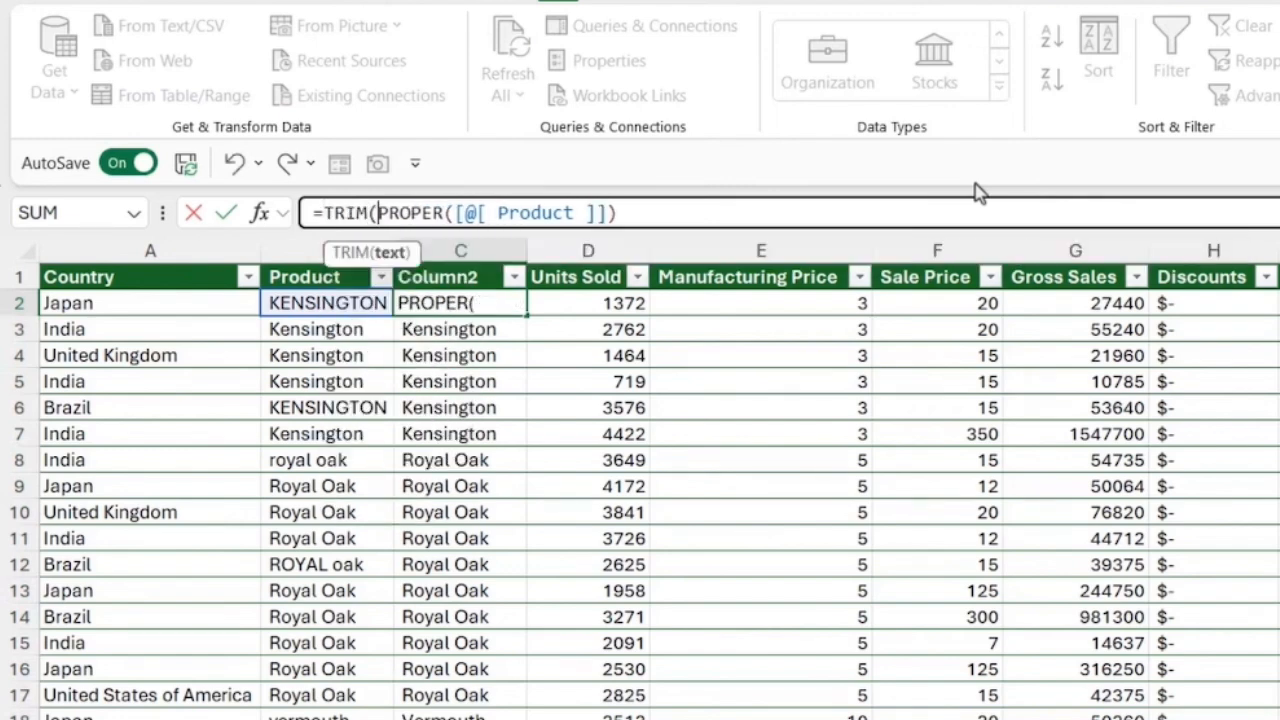
pyautogui.click(390, 254)
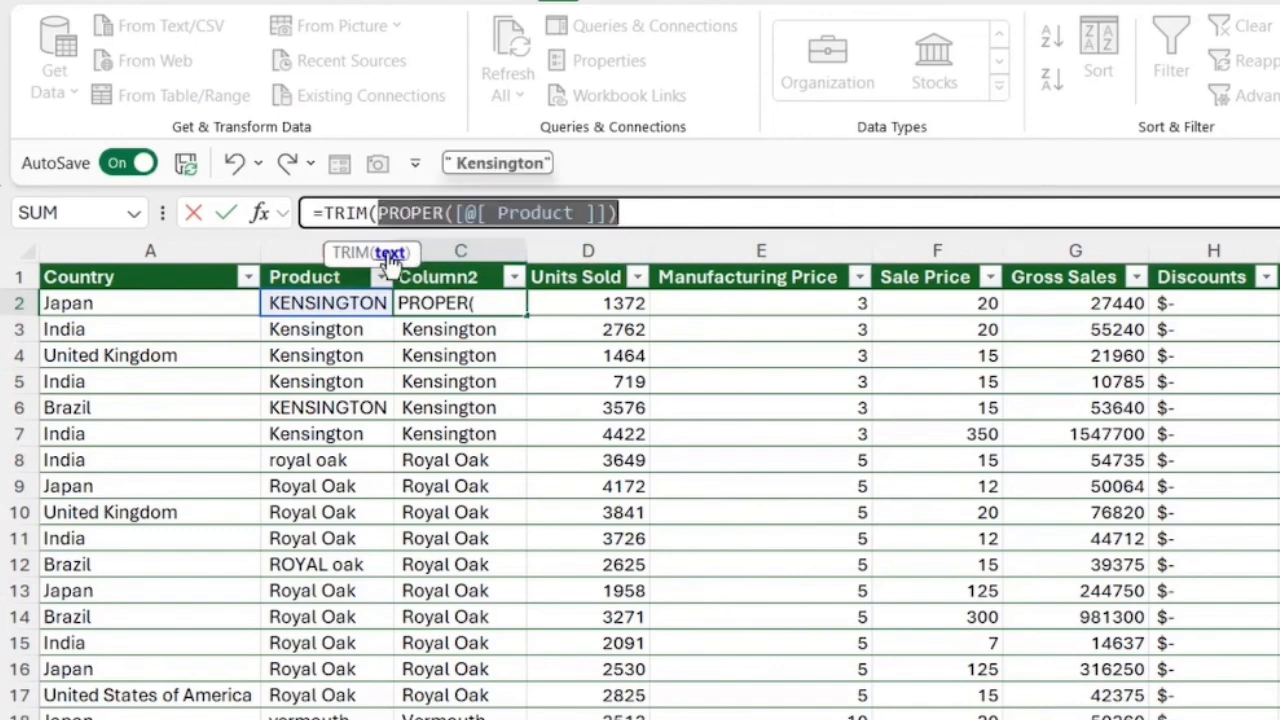
pyautogui.click(629, 214)
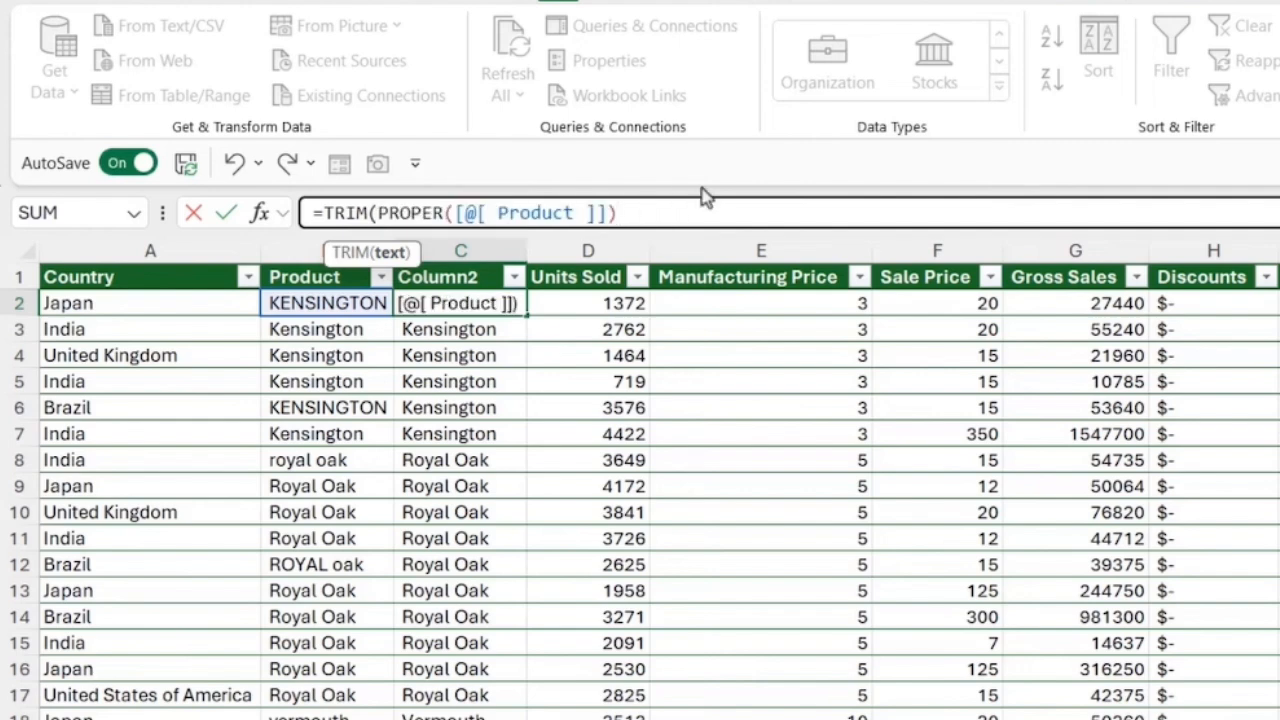
pyautogui.write(')')
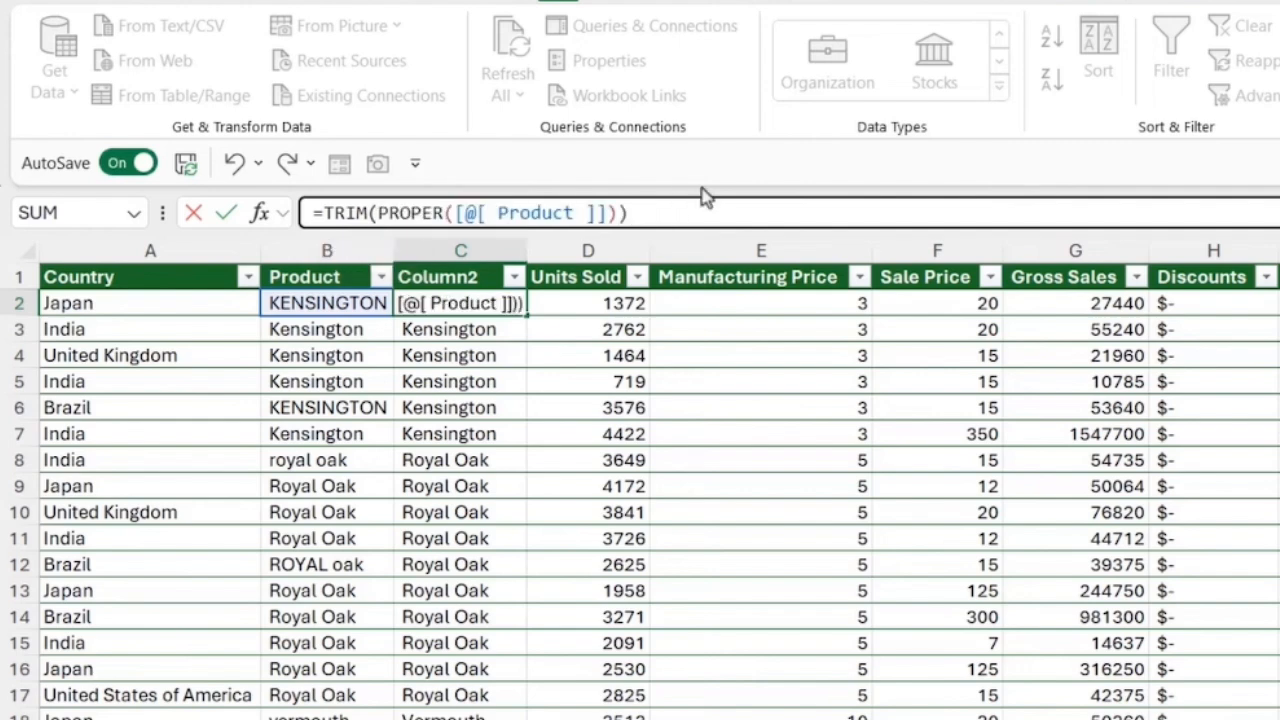
pyautogui.press('Return')
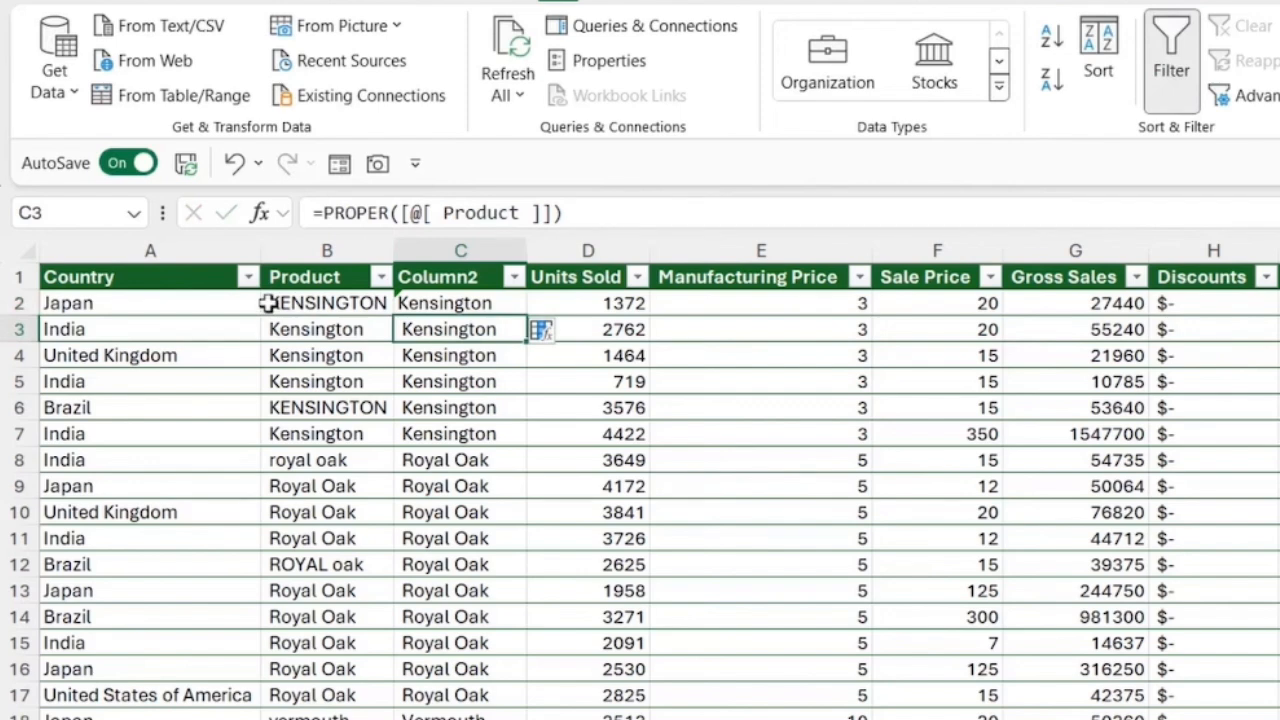
# Step: Fill the combined TRIM and PROPER formula from cell C2 down the rest of Column2
pyautogui.click(490, 303)
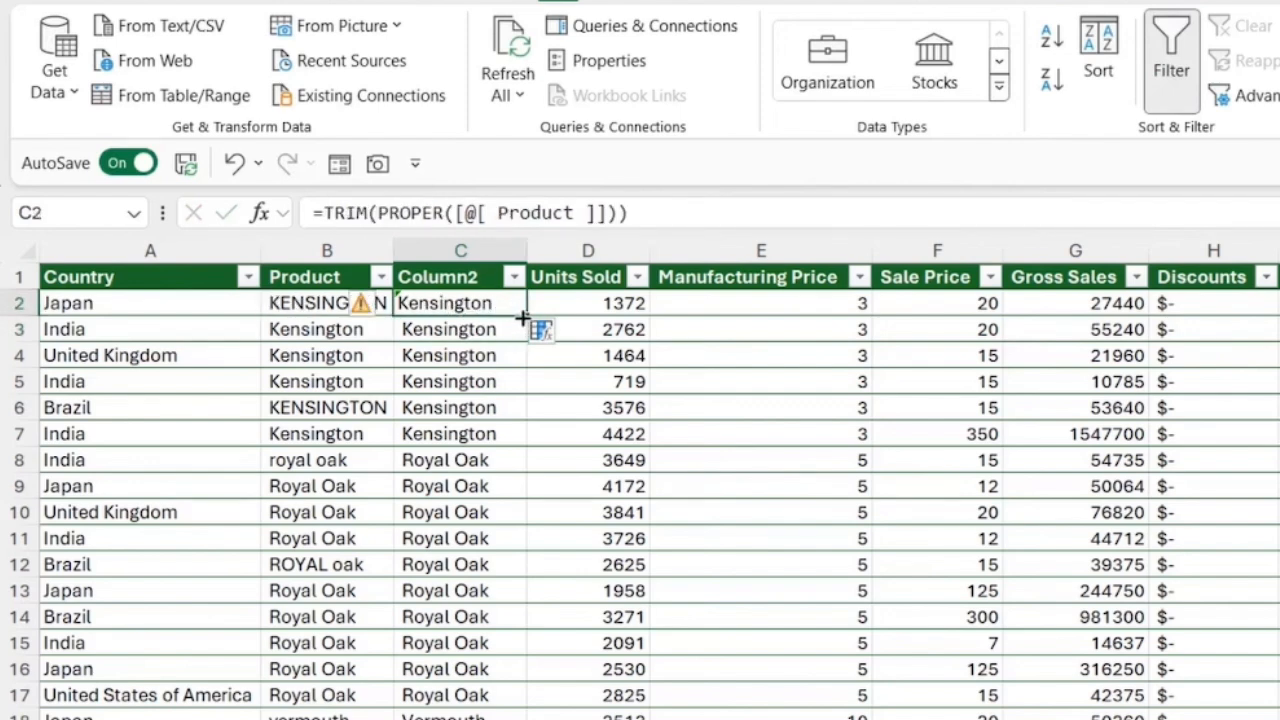
pyautogui.doubleClick(524, 313)
pyautogui.click(498, 431)
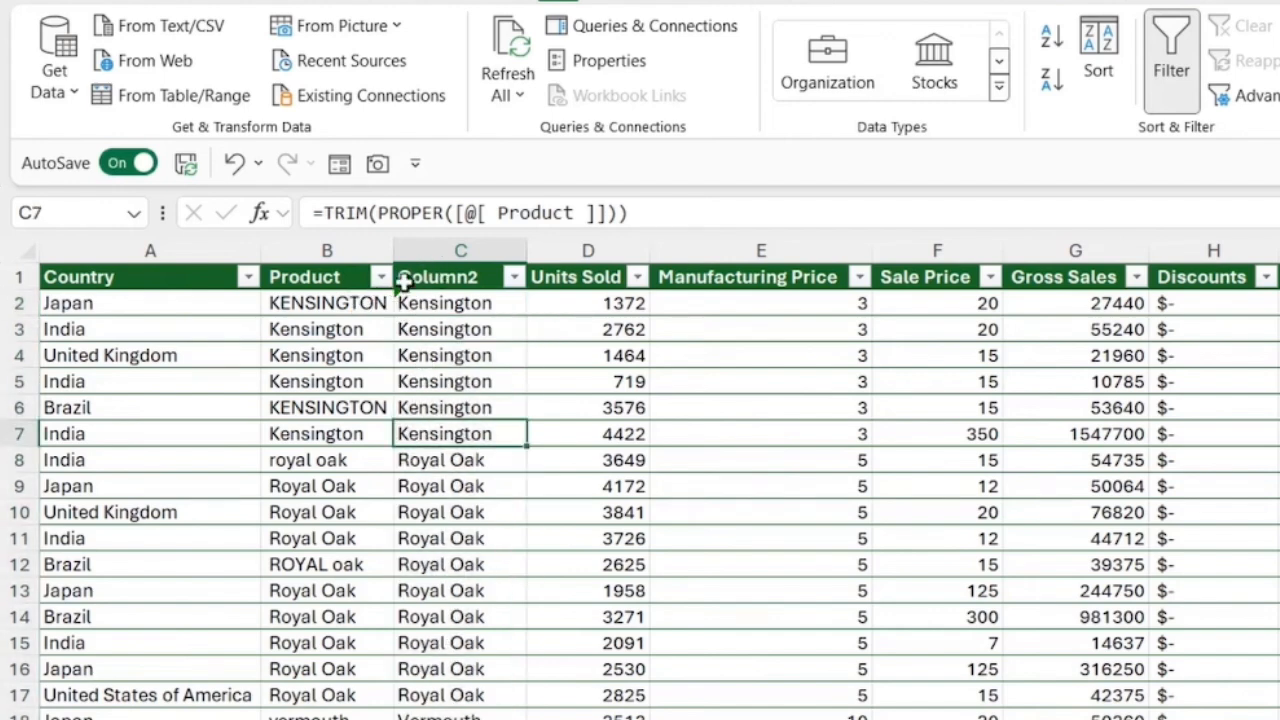
# Step: Ignore the inconsistent calculated column formula error flagged on cell C2
pyautogui.click(428, 303)
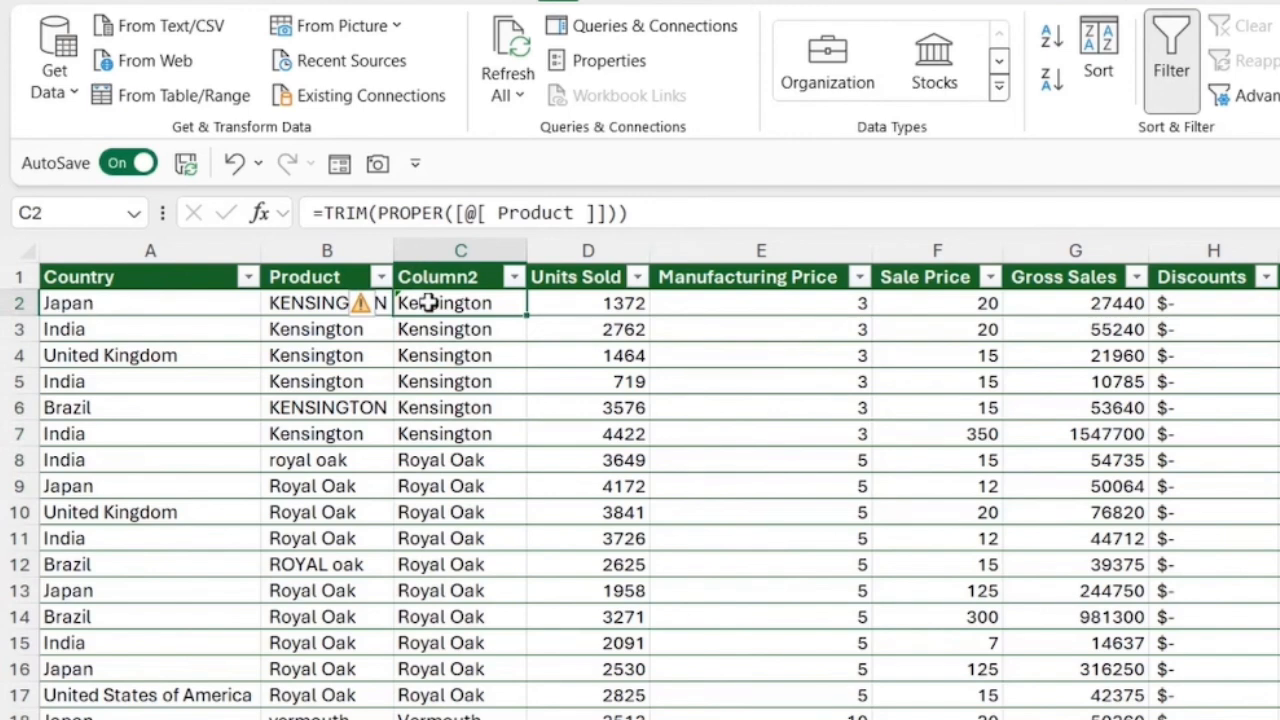
pyautogui.click(374, 306)
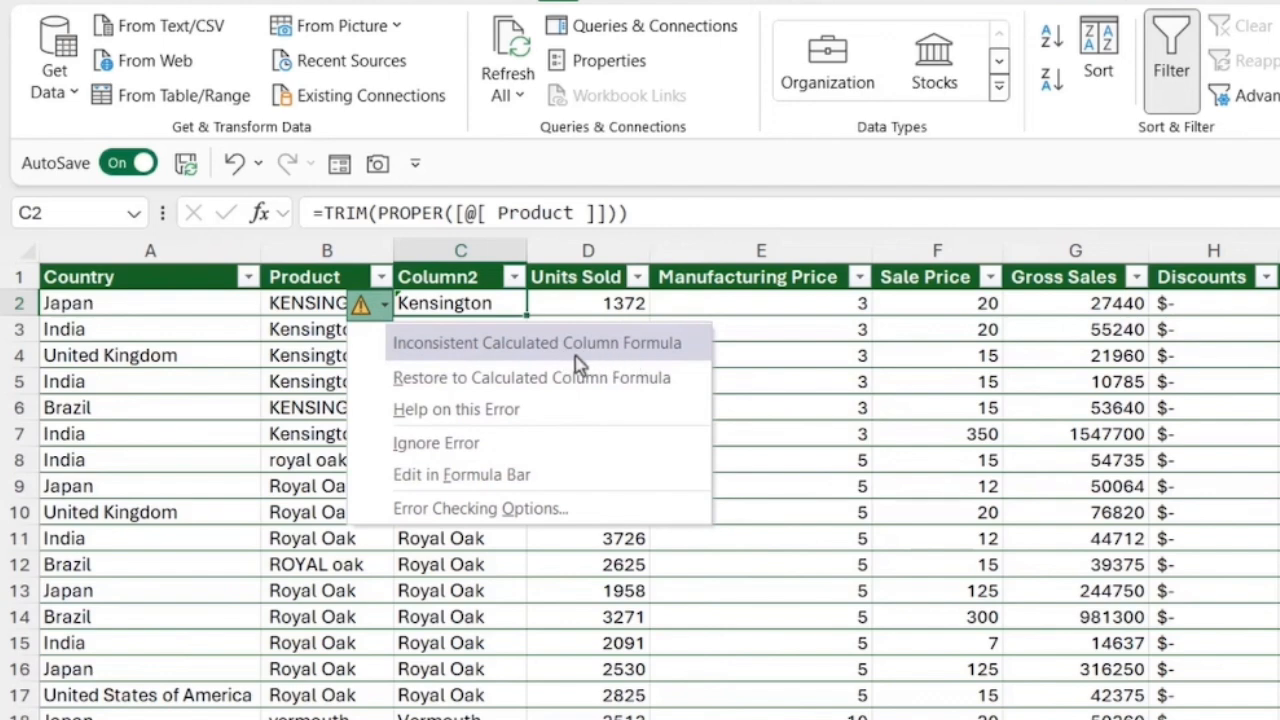
pyautogui.click(446, 445)
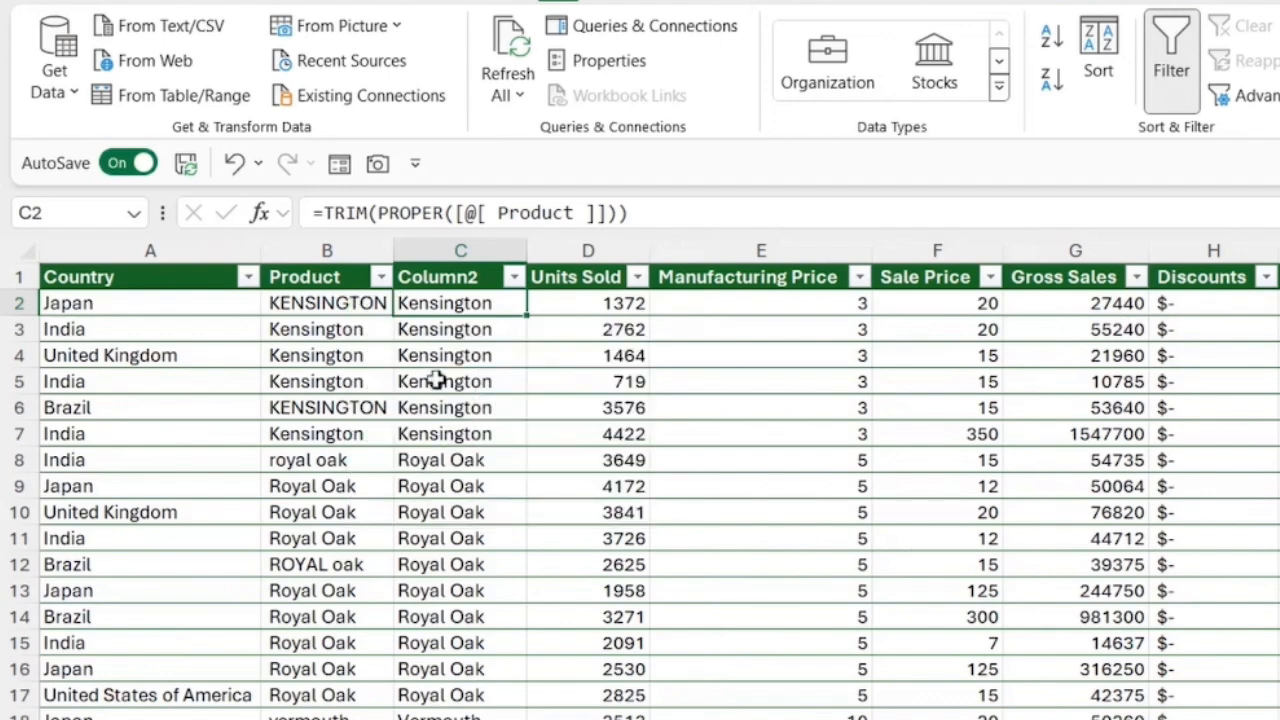
# Step: Try to delete the original Product column, and undo the deletion
pyautogui.click(476, 362)
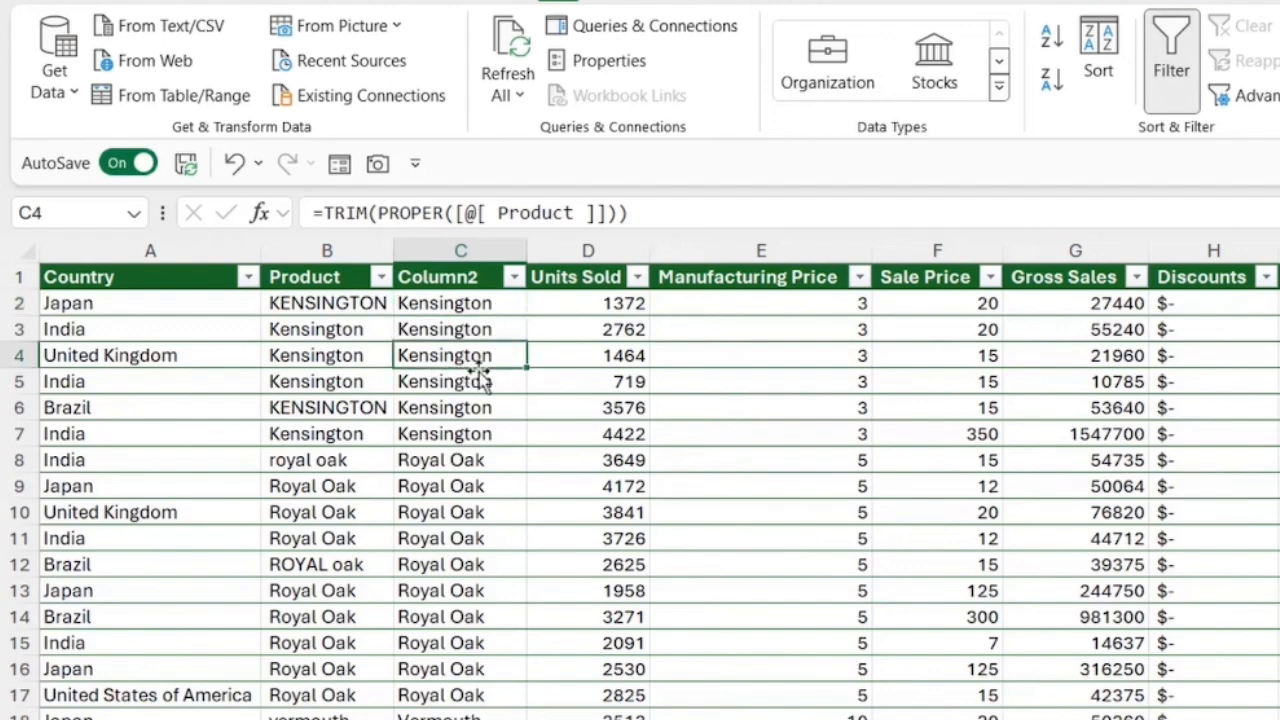
pyautogui.click(451, 304)
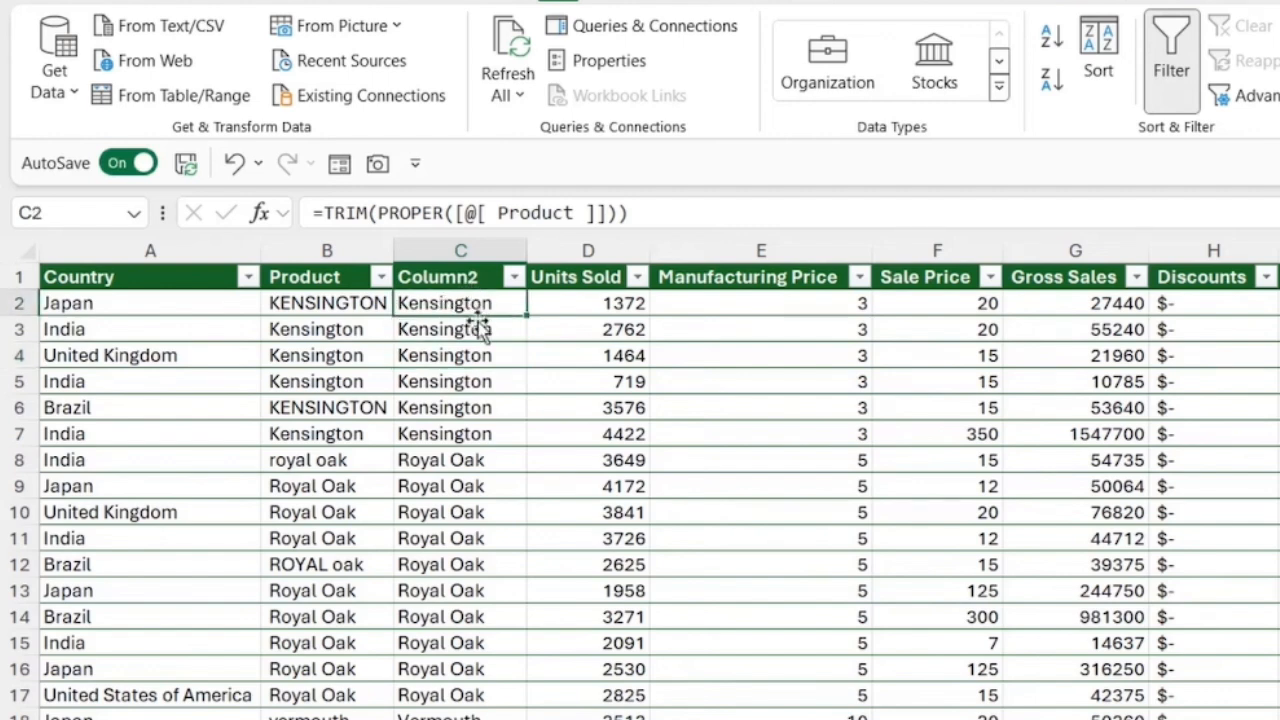
pyautogui.click(343, 252)
pyautogui.rightClick(343, 252)
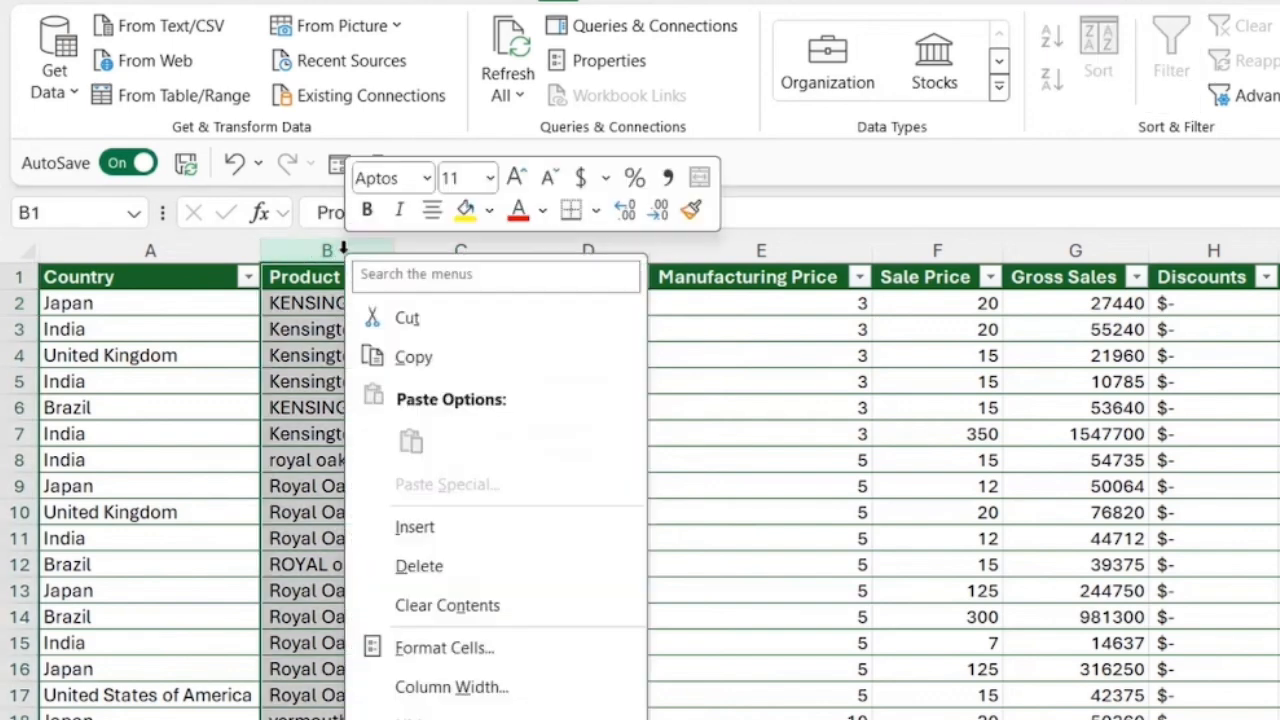
pyautogui.click(430, 567)
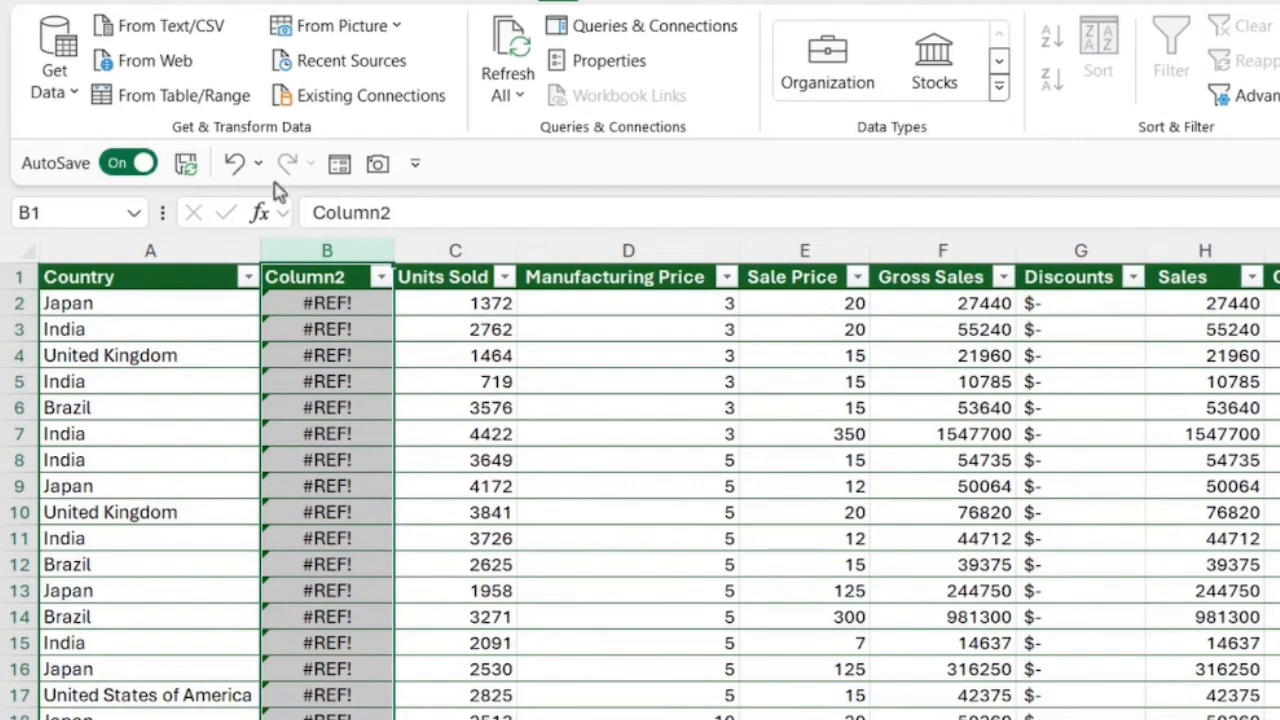
pyautogui.click(234, 163)
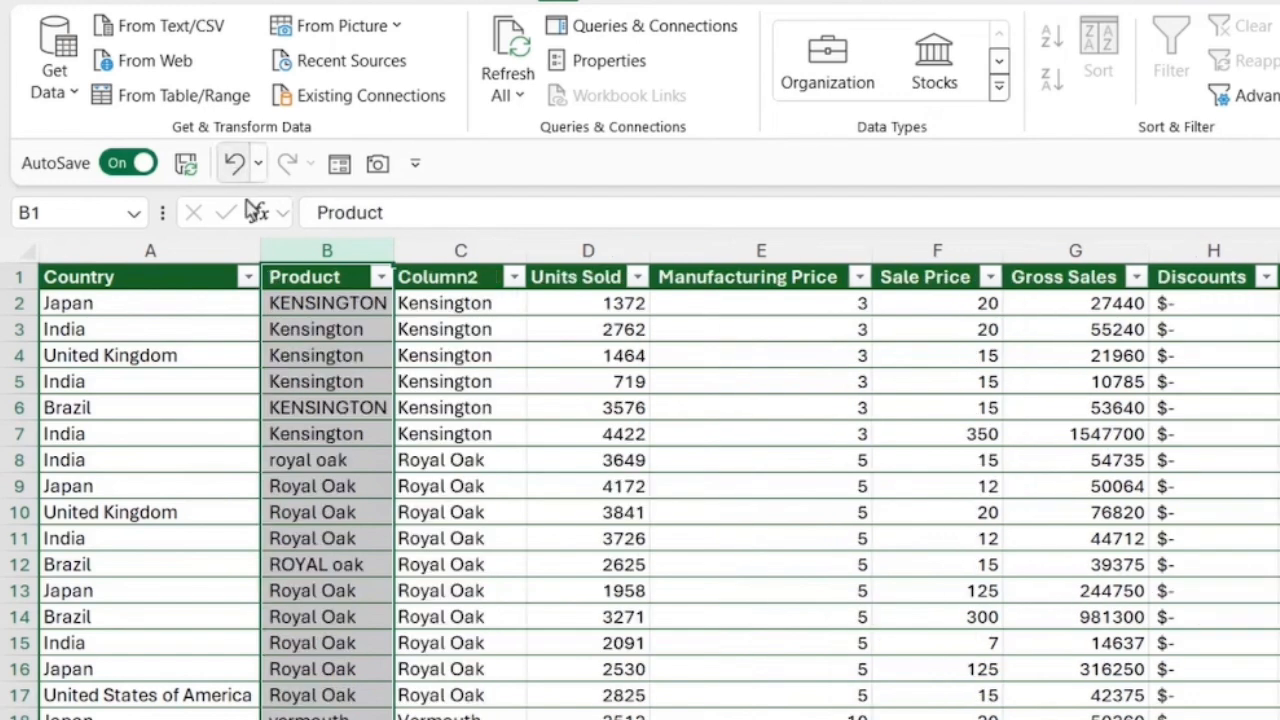
# Step: Replace the TRIM and PROPER formulas in all of Column2 with their plain values, and check several of the pasted cells
pyautogui.click(477, 302)
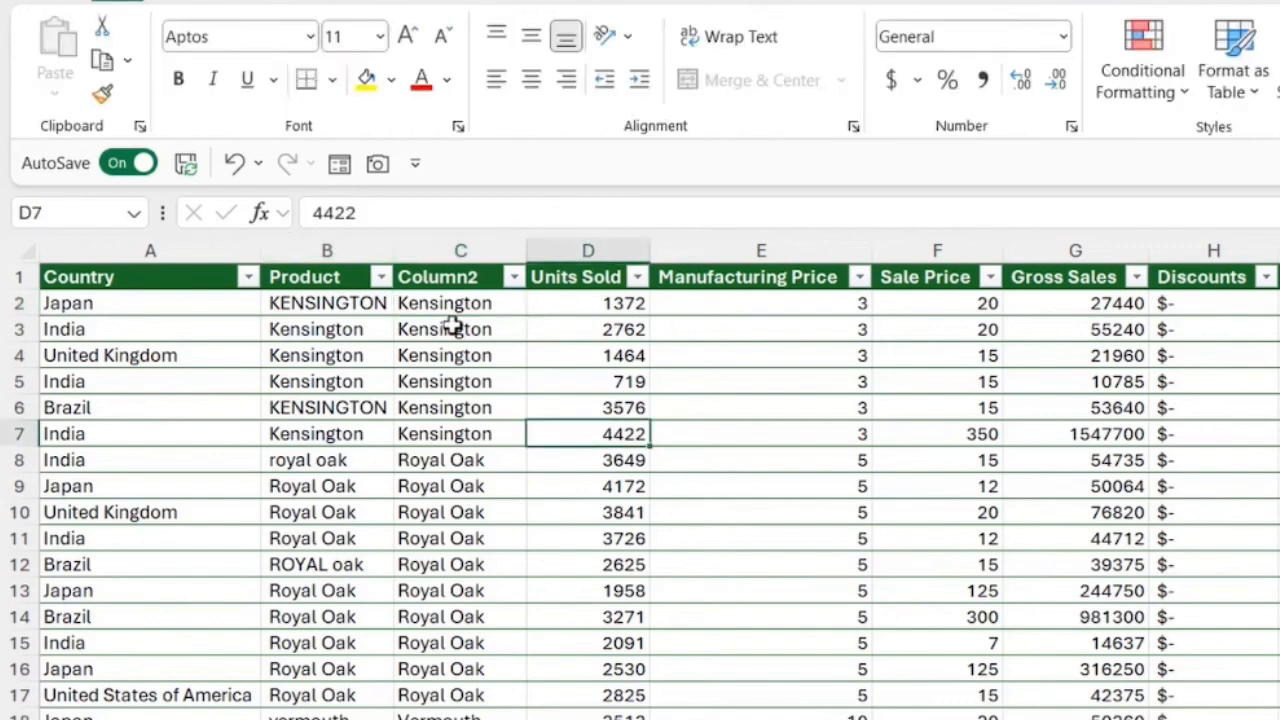
pyautogui.click(428, 304)
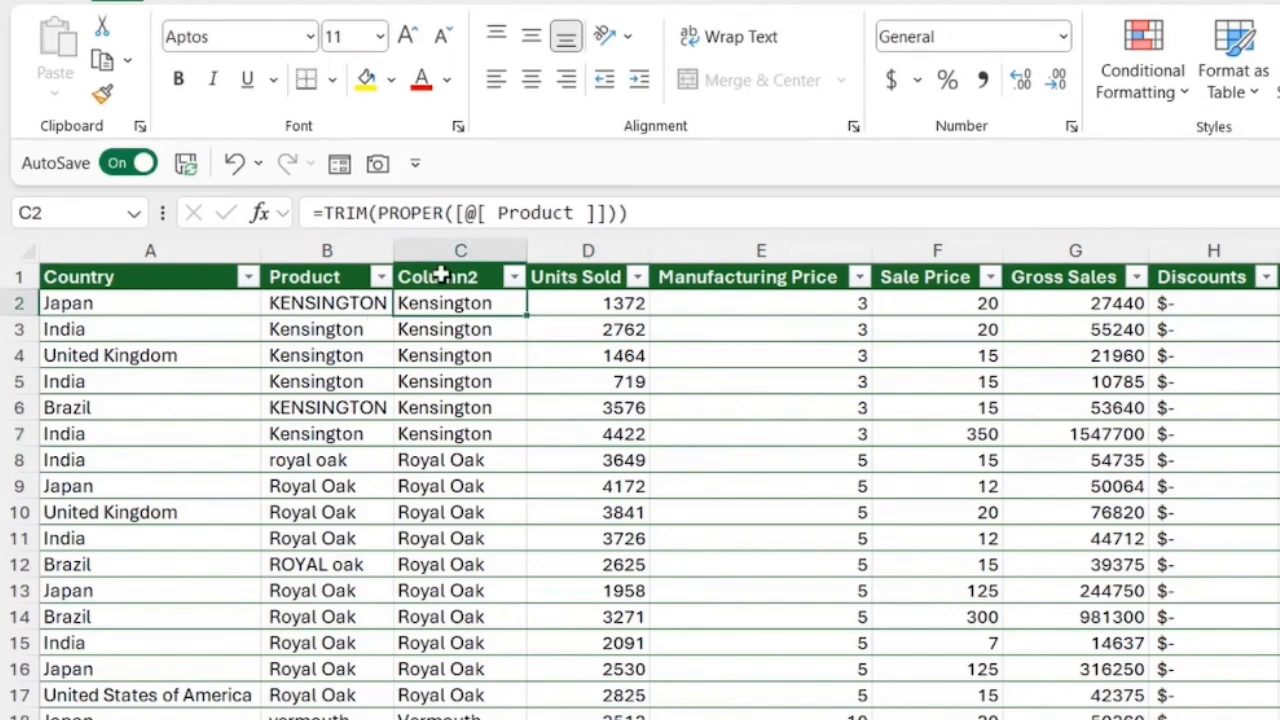
pyautogui.click(449, 244)
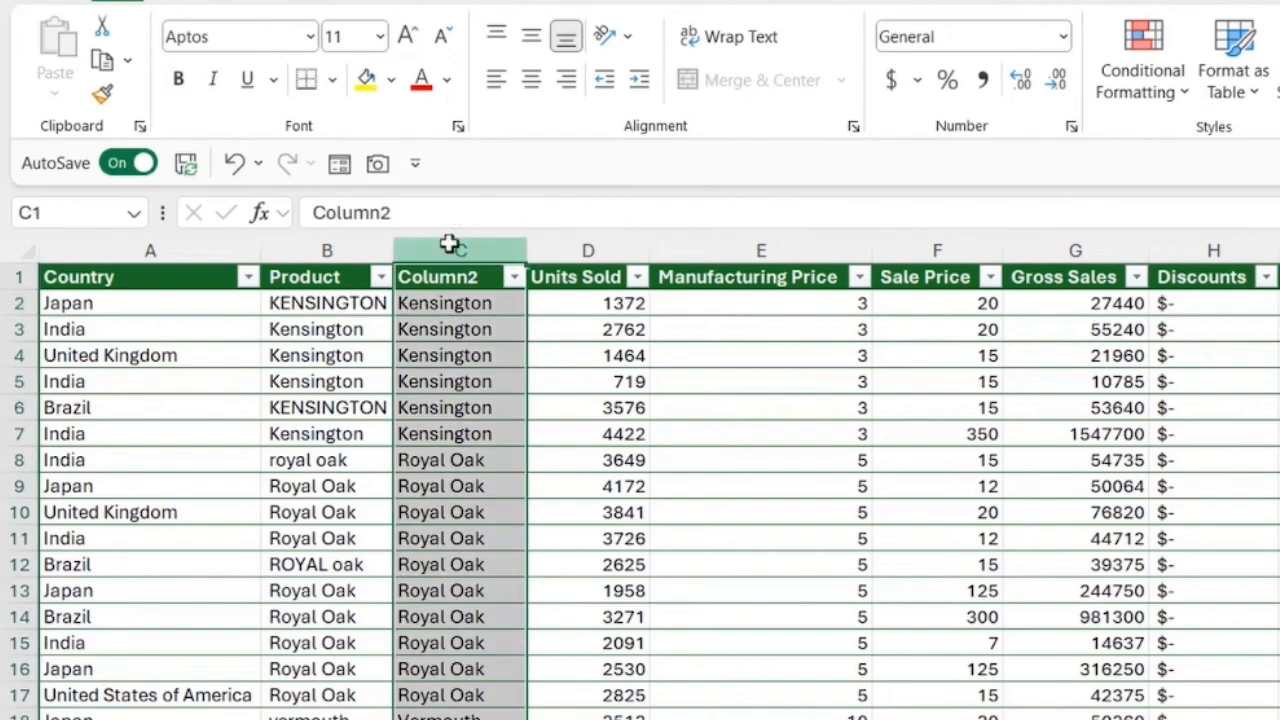
pyautogui.press('Down')
pyautogui.hotkey('ctrl', 'shift', 'Down')
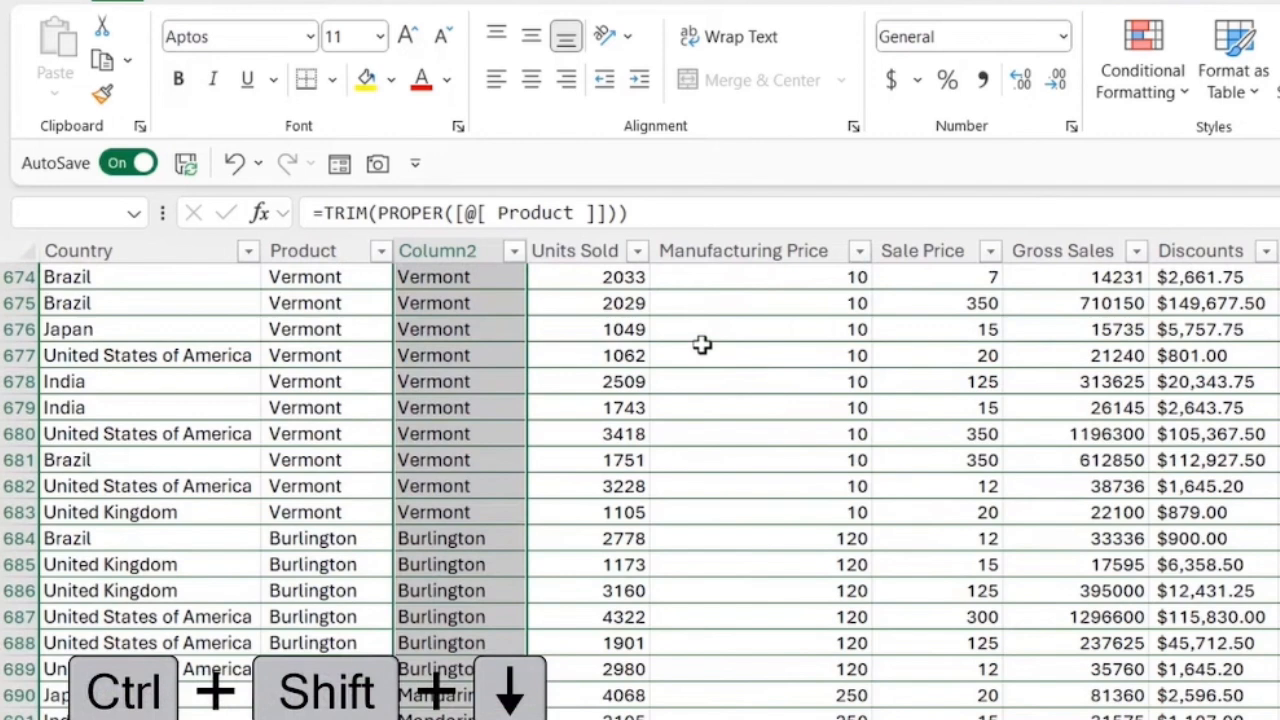
pyautogui.hotkey('ctrl', 'c')
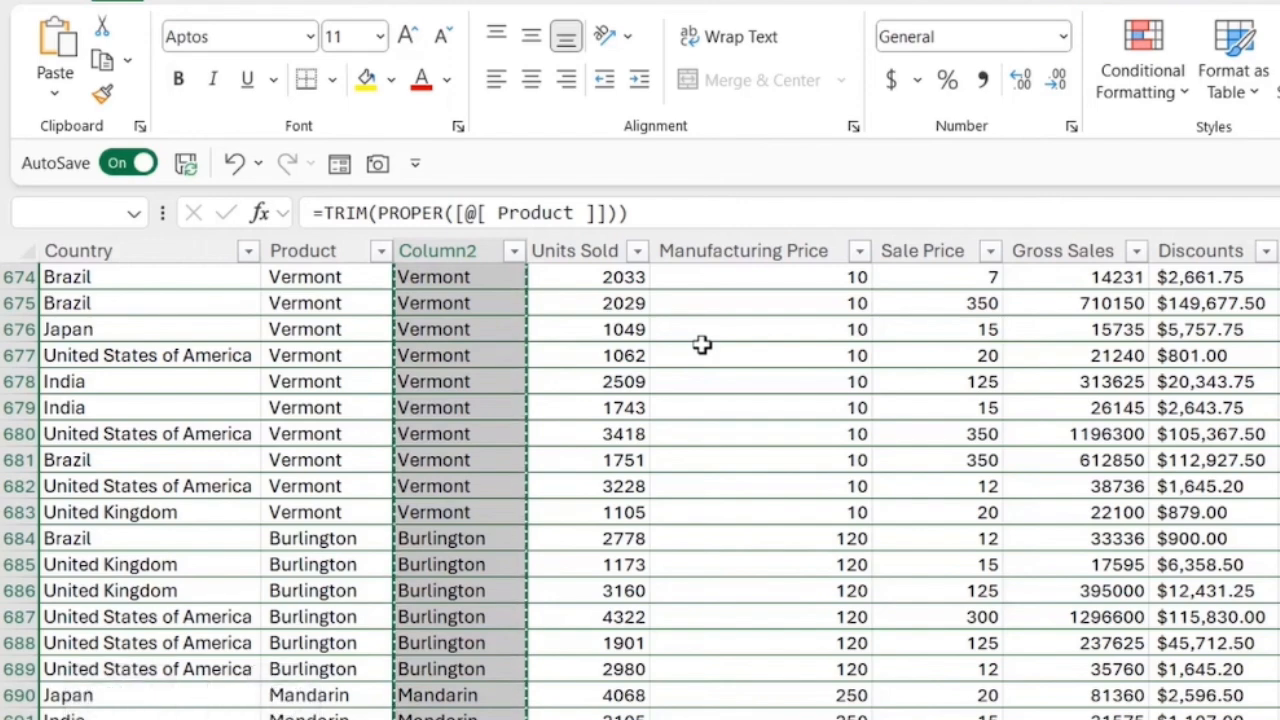
pyautogui.hotkey('ctrl', 'shift', 'v')
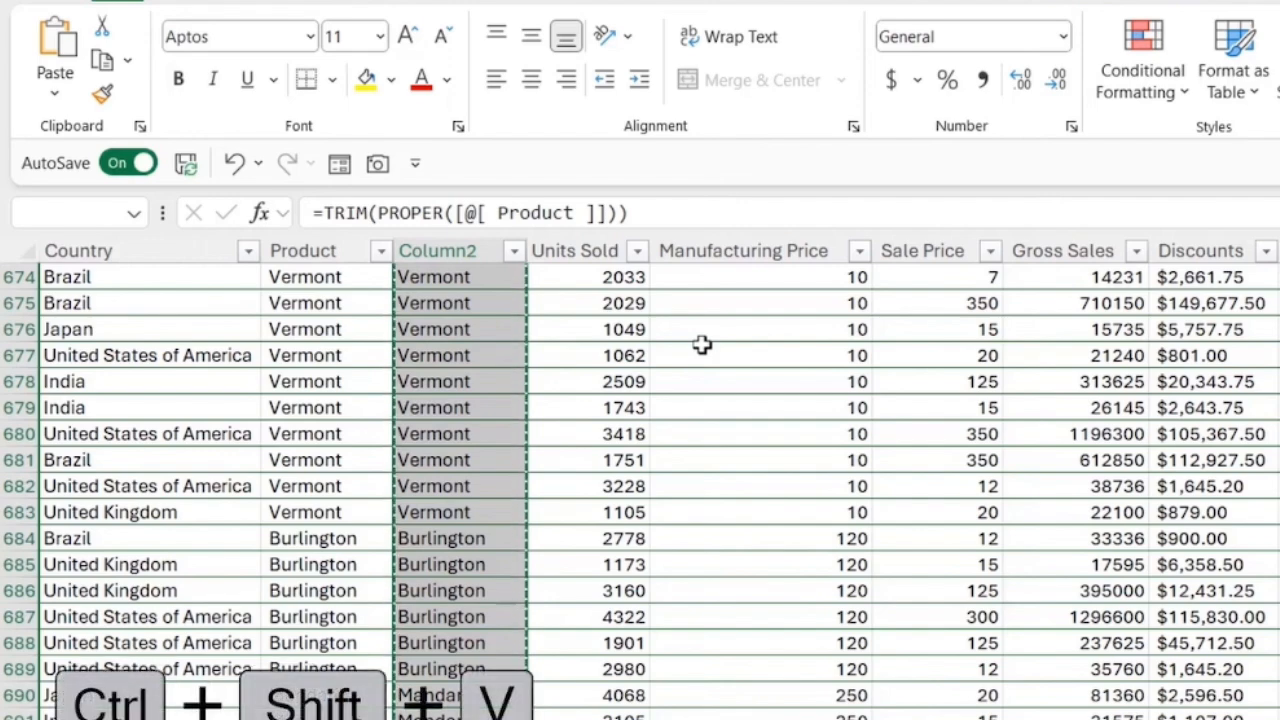
pyautogui.hotkey('ctrl', 'c')
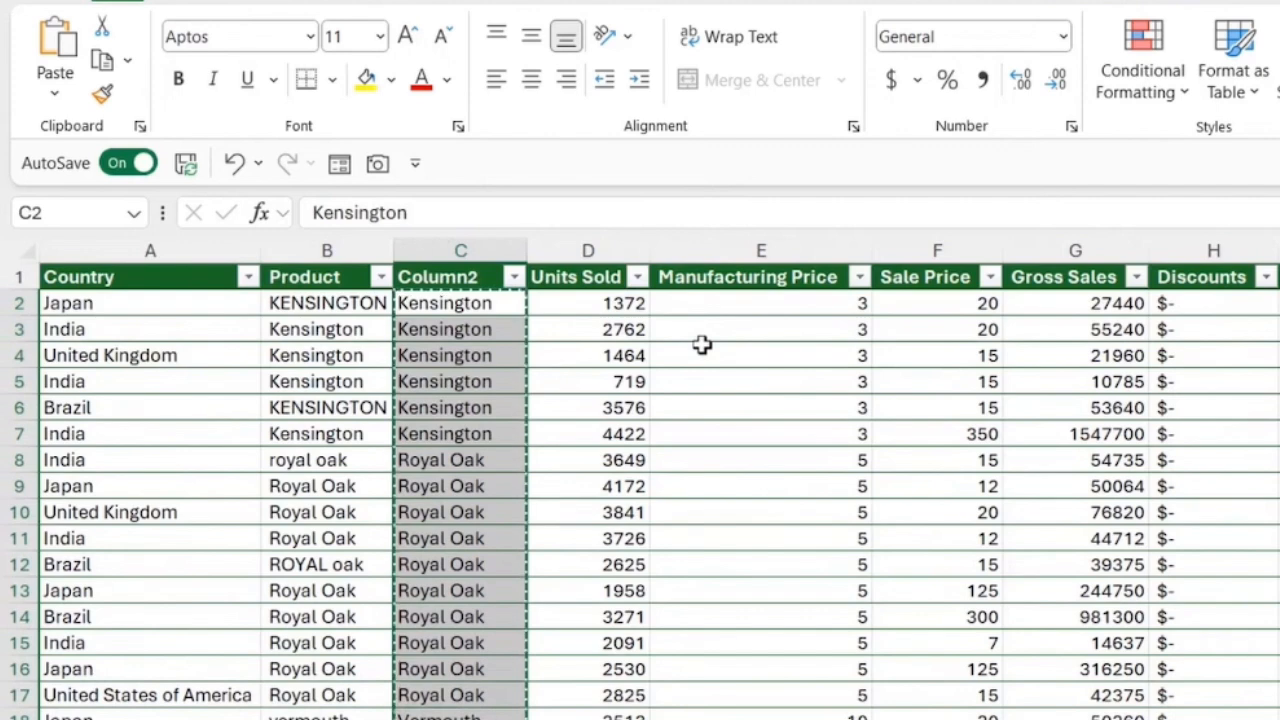
pyautogui.press('Escape')
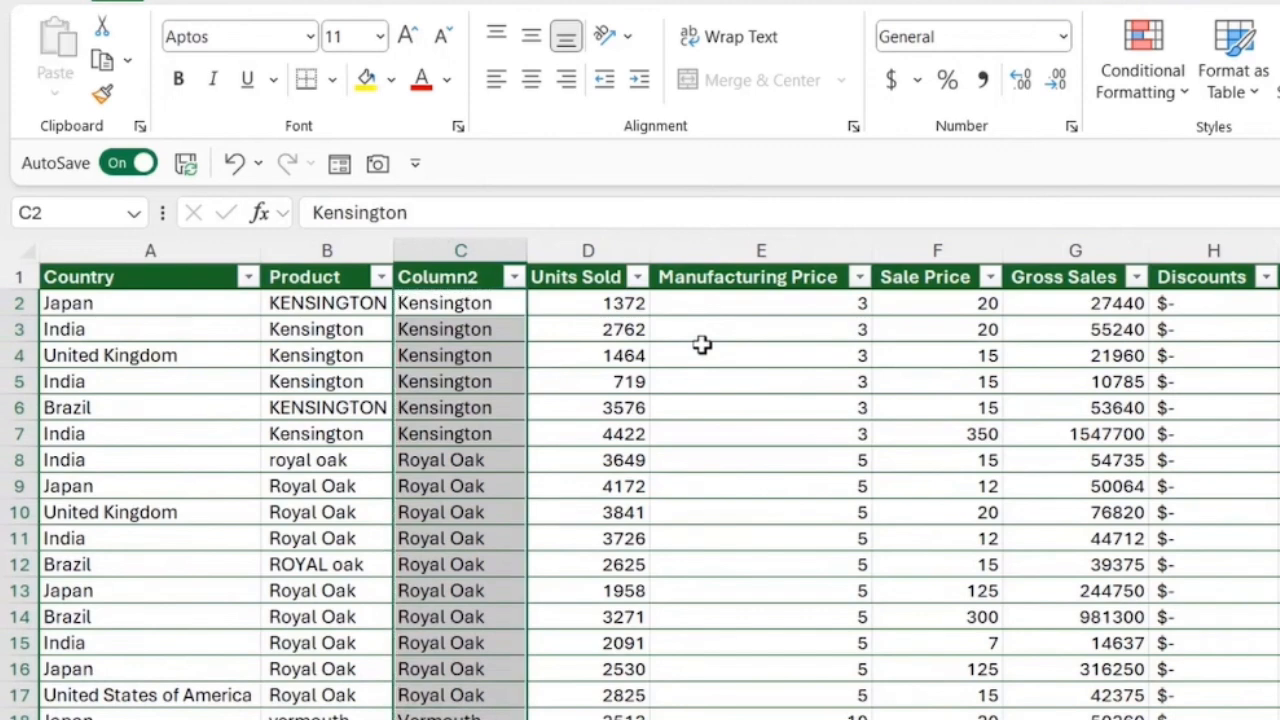
pyautogui.click(466, 331)
pyautogui.click(466, 357)
pyautogui.click(471, 386)
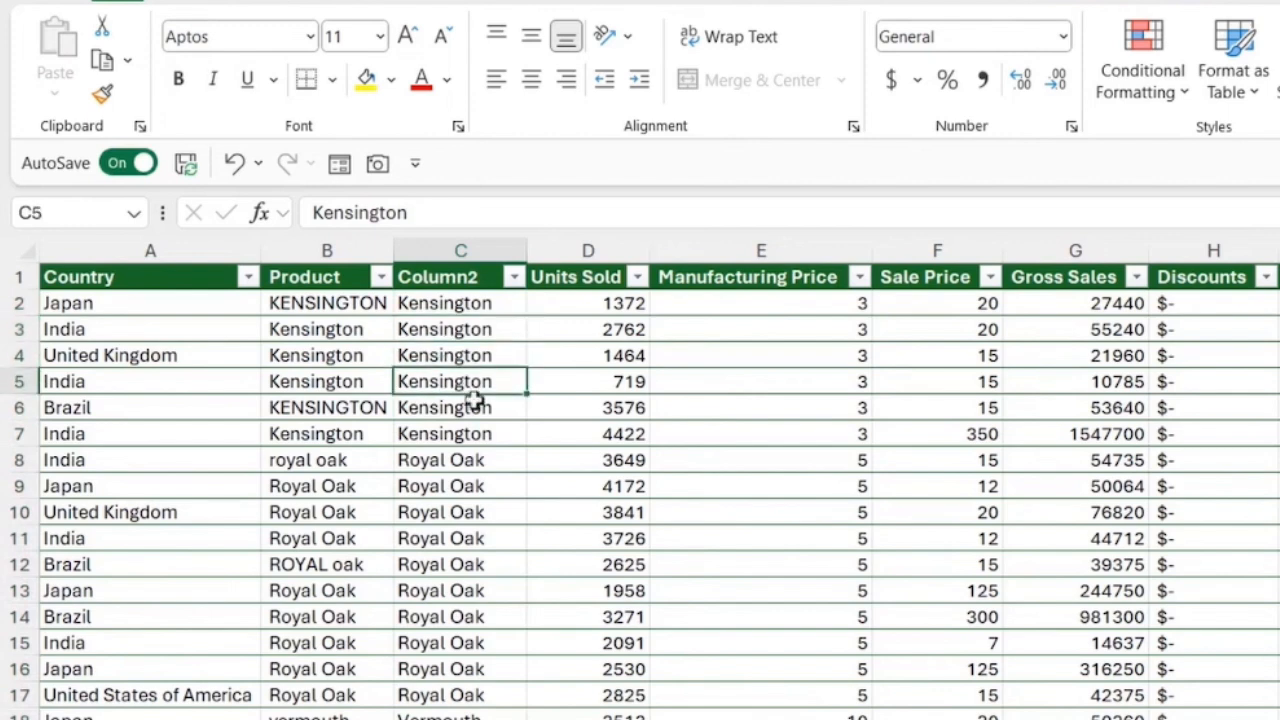
pyautogui.click(476, 407)
pyautogui.click(478, 435)
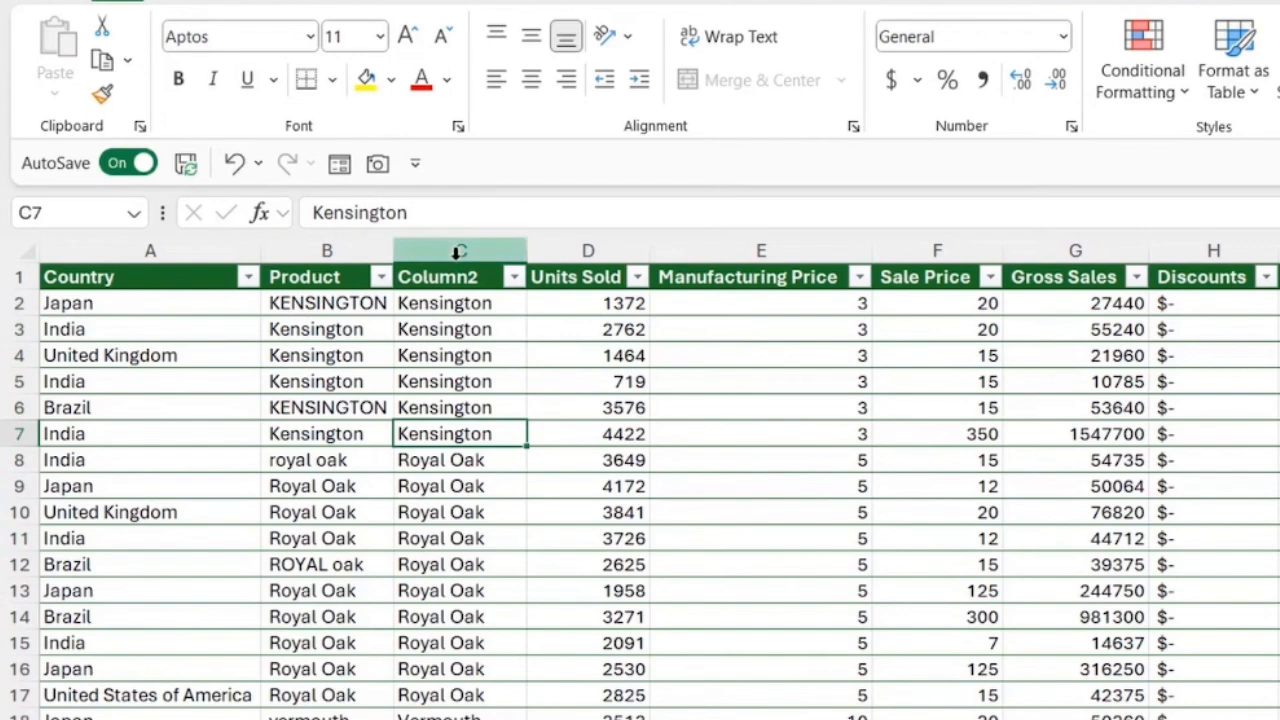
# Step: Delete the original, uncleaned Product column B
pyautogui.click(337, 249)
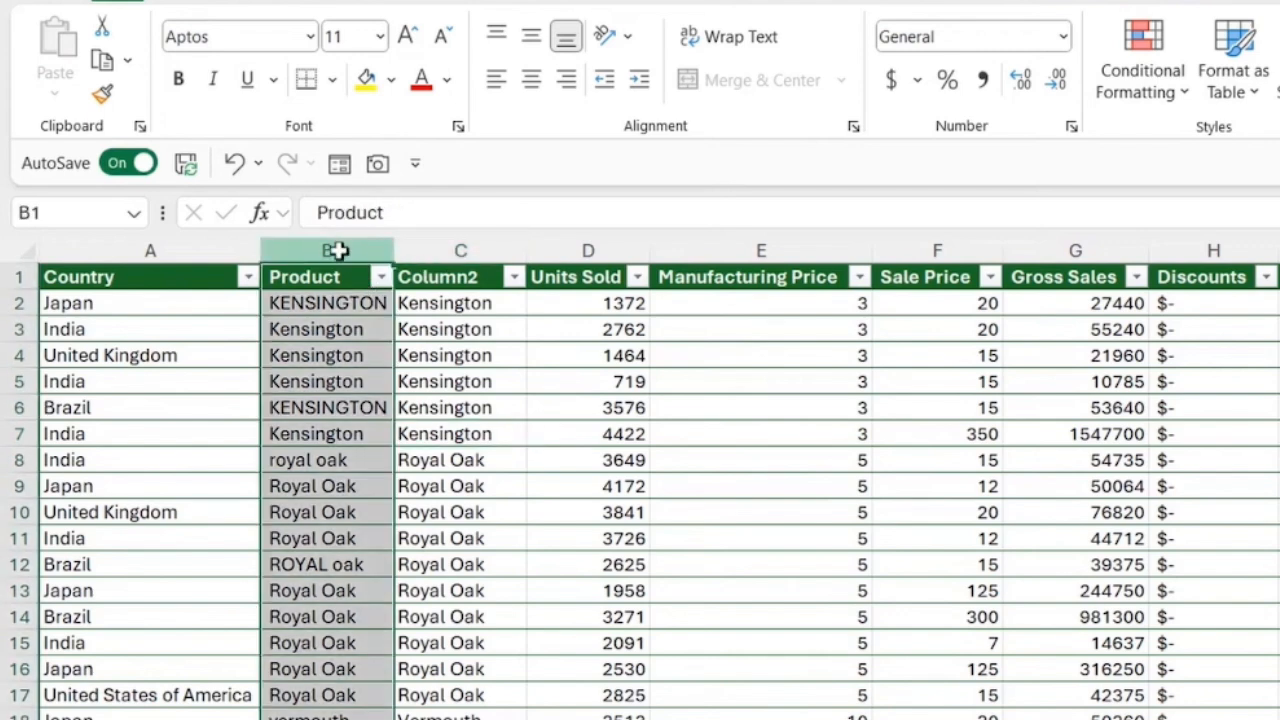
pyautogui.rightClick(340, 248)
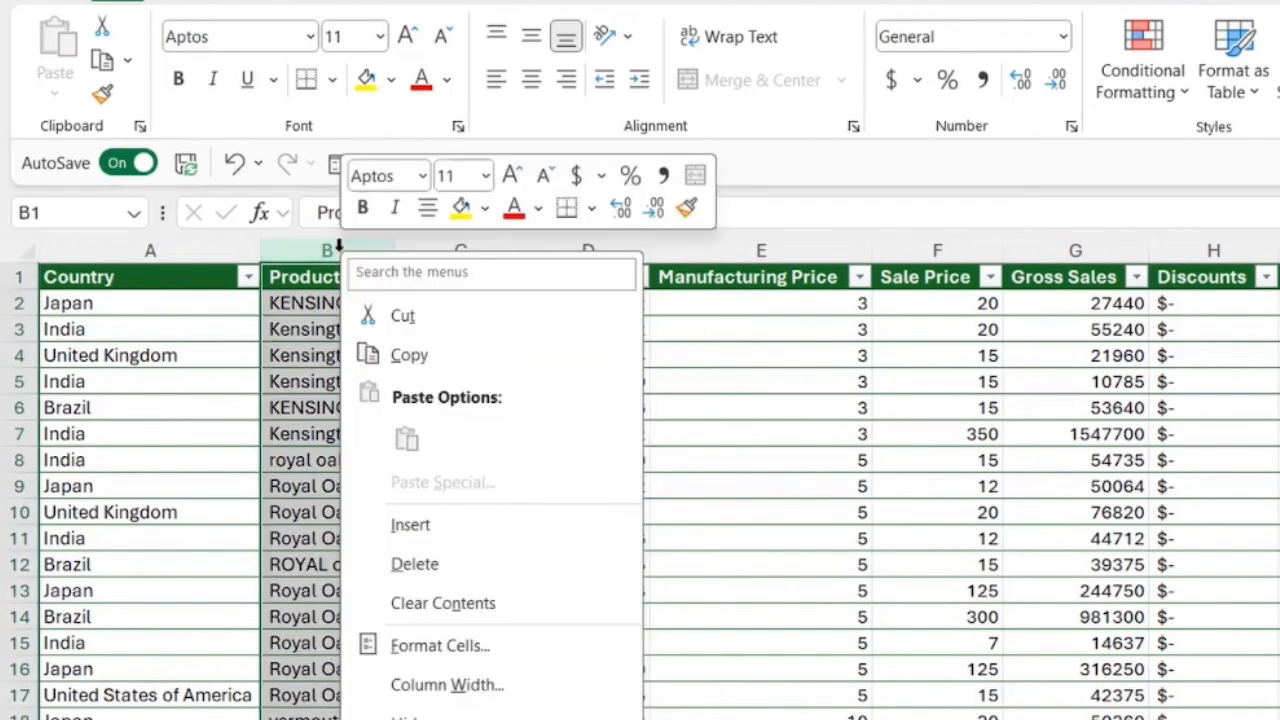
pyautogui.click(432, 578)
# Step: Rename the Column2 header in cell B1 to Product
pyautogui.doubleClick(334, 279)
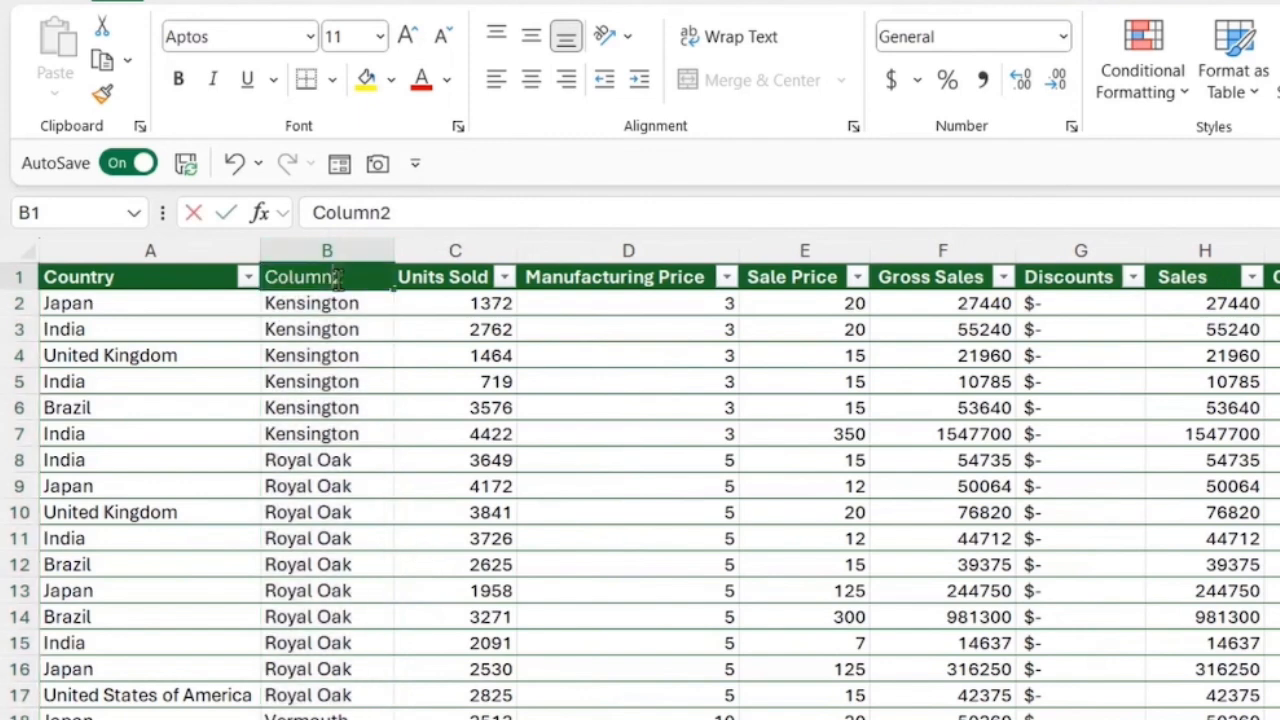
pyautogui.moveTo(340, 279); pyautogui.dragTo(268, 280)
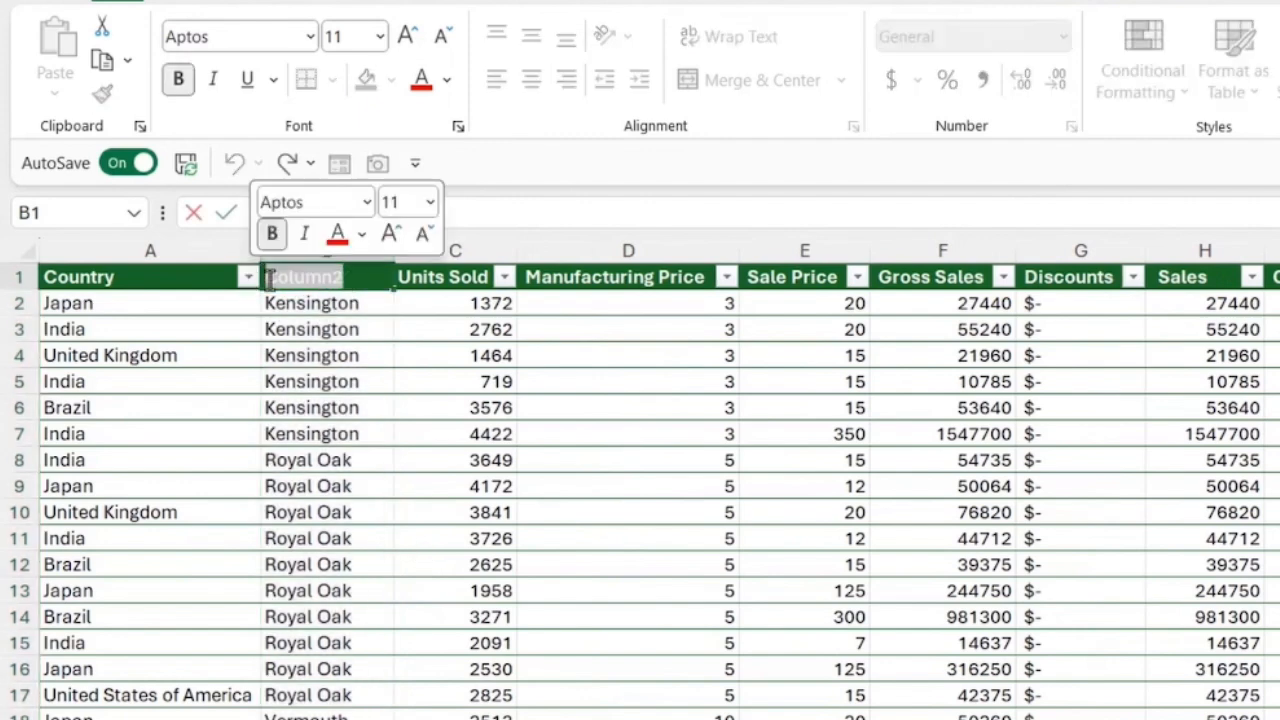
pyautogui.write('Product')
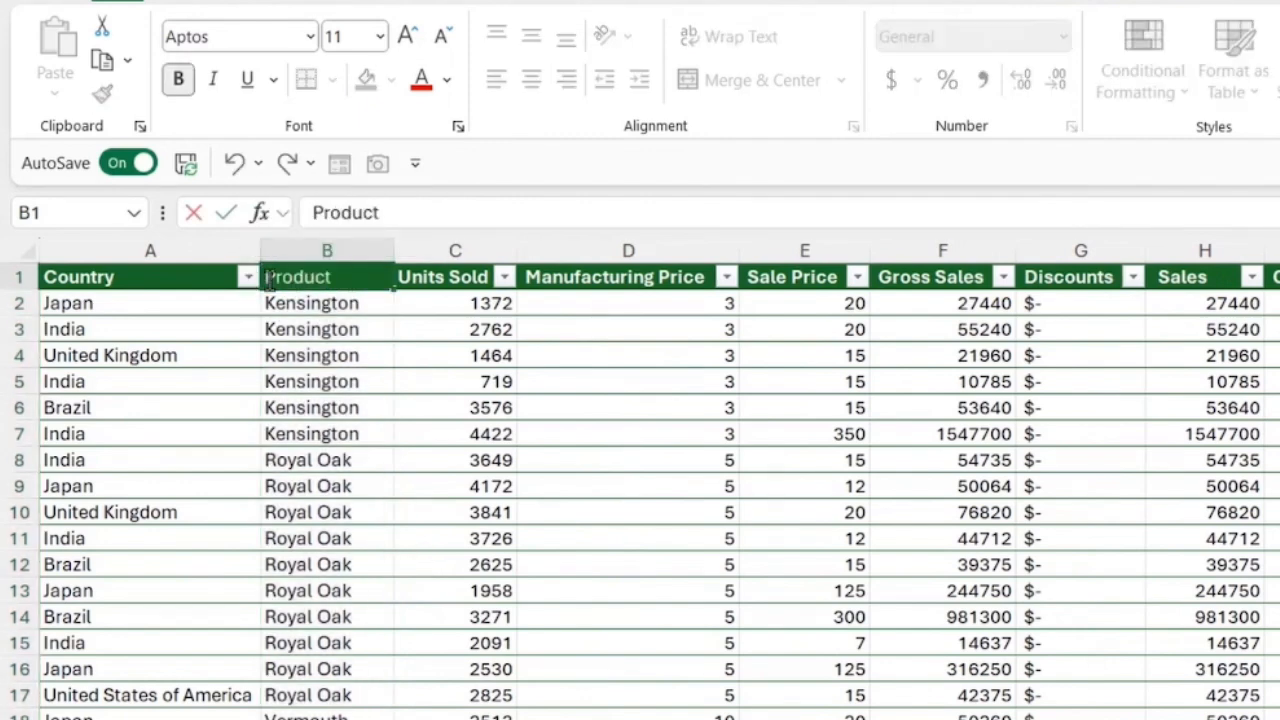
pyautogui.press('Return')
# Step: Format the Units Sold column with thousands separators and no decimal places
pyautogui.click(508, 456)
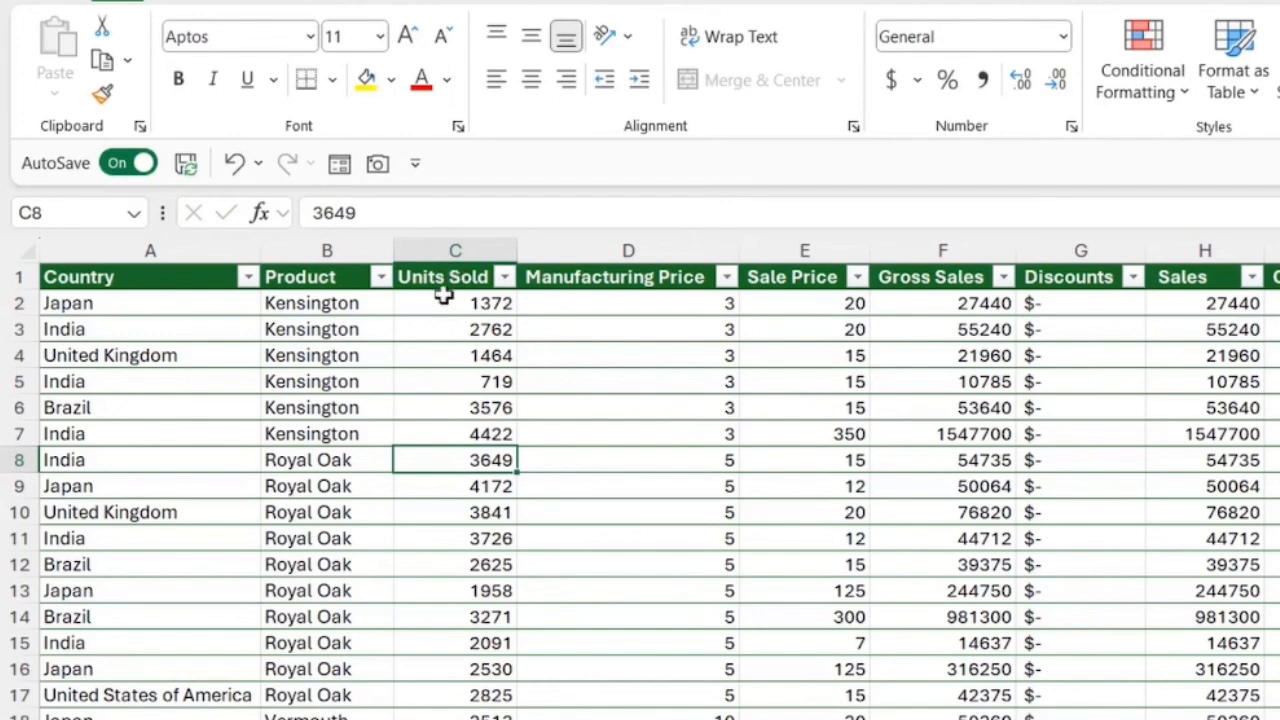
pyautogui.click(453, 245)
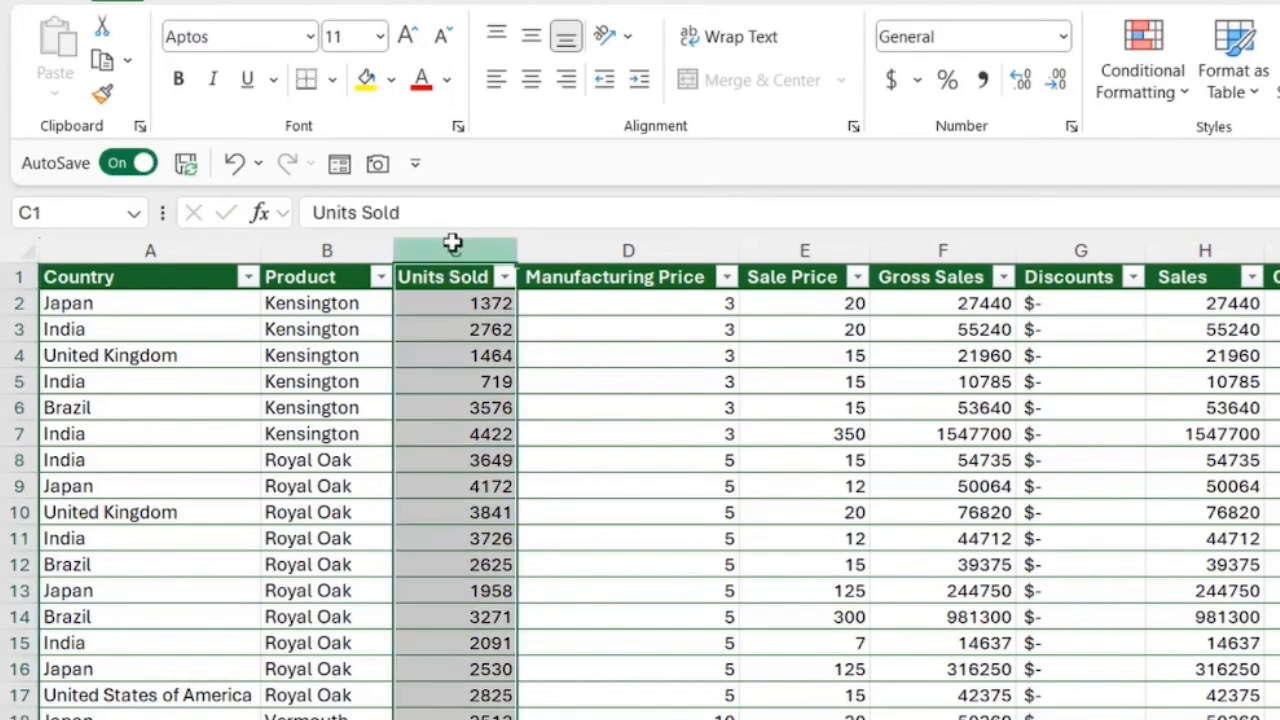
pyautogui.click(981, 80)
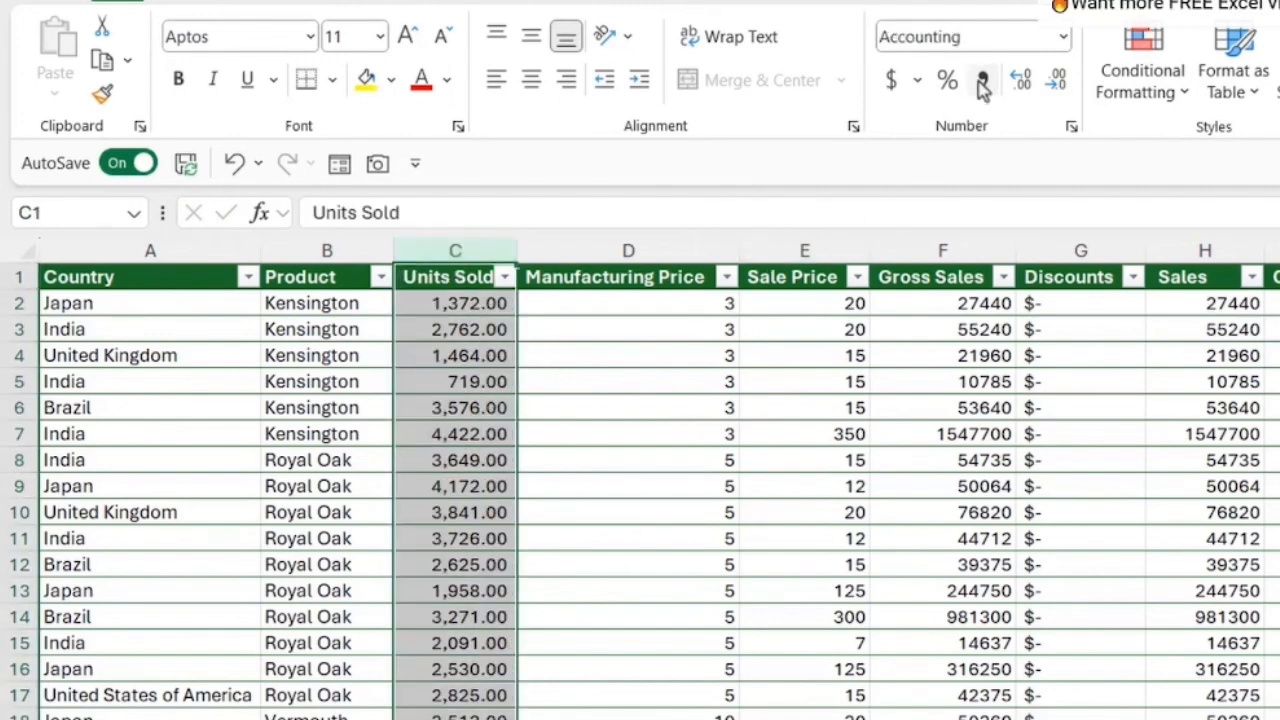
pyautogui.click(1058, 88)
pyautogui.click(1058, 88)
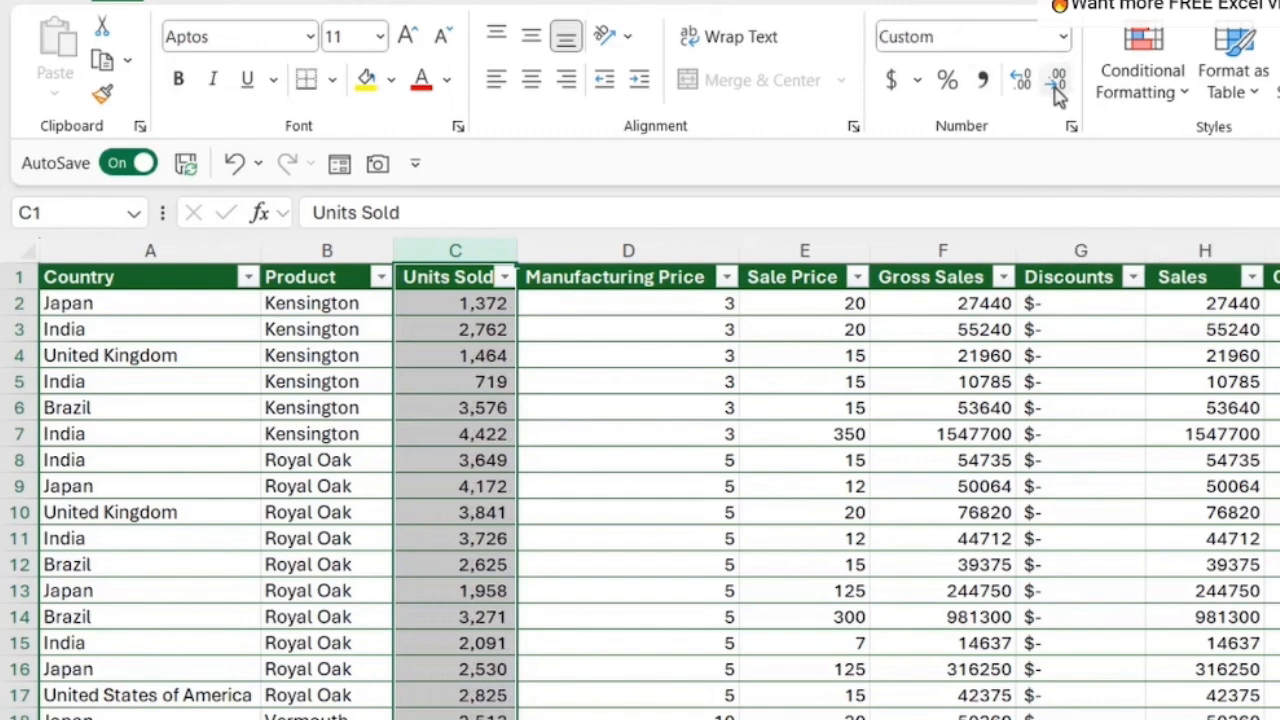
# Step: Apply the Accounting number format to the Manufacturing Price, Sale Price and Gross Sales columns
pyautogui.moveTo(597, 246); pyautogui.dragTo(972, 250)
pyautogui.click(1063, 37)
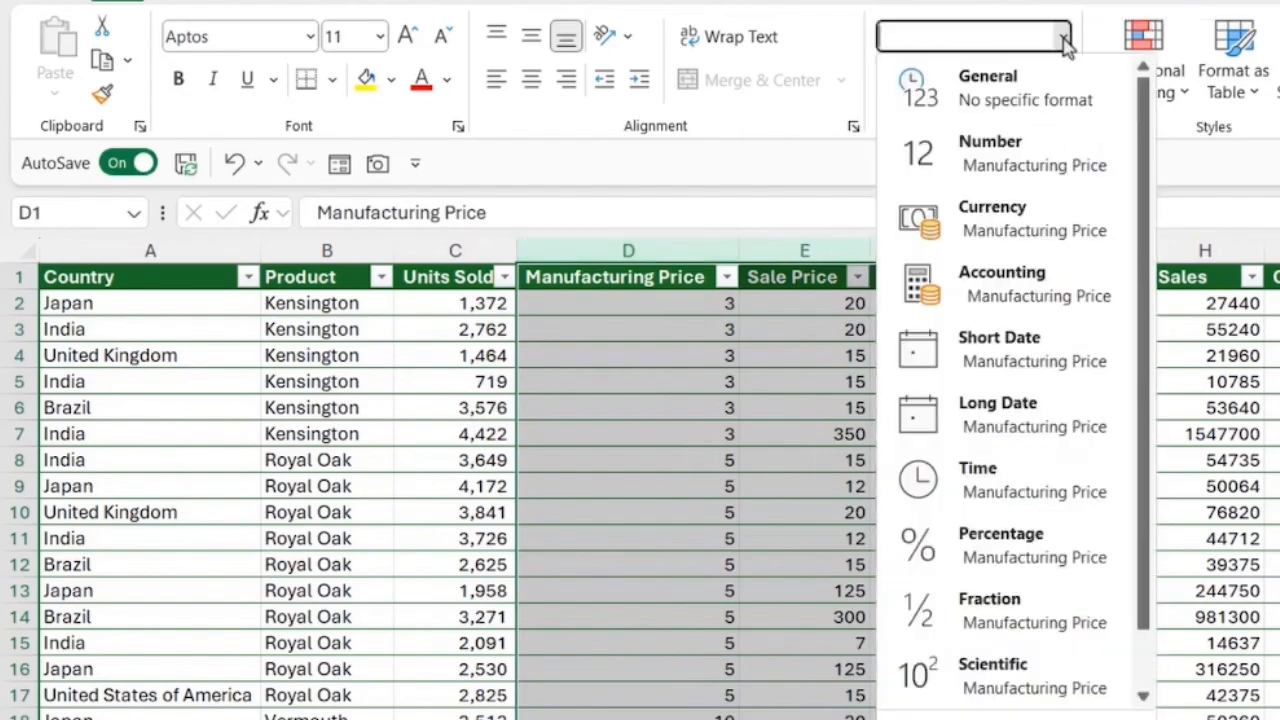
pyautogui.click(1014, 286)
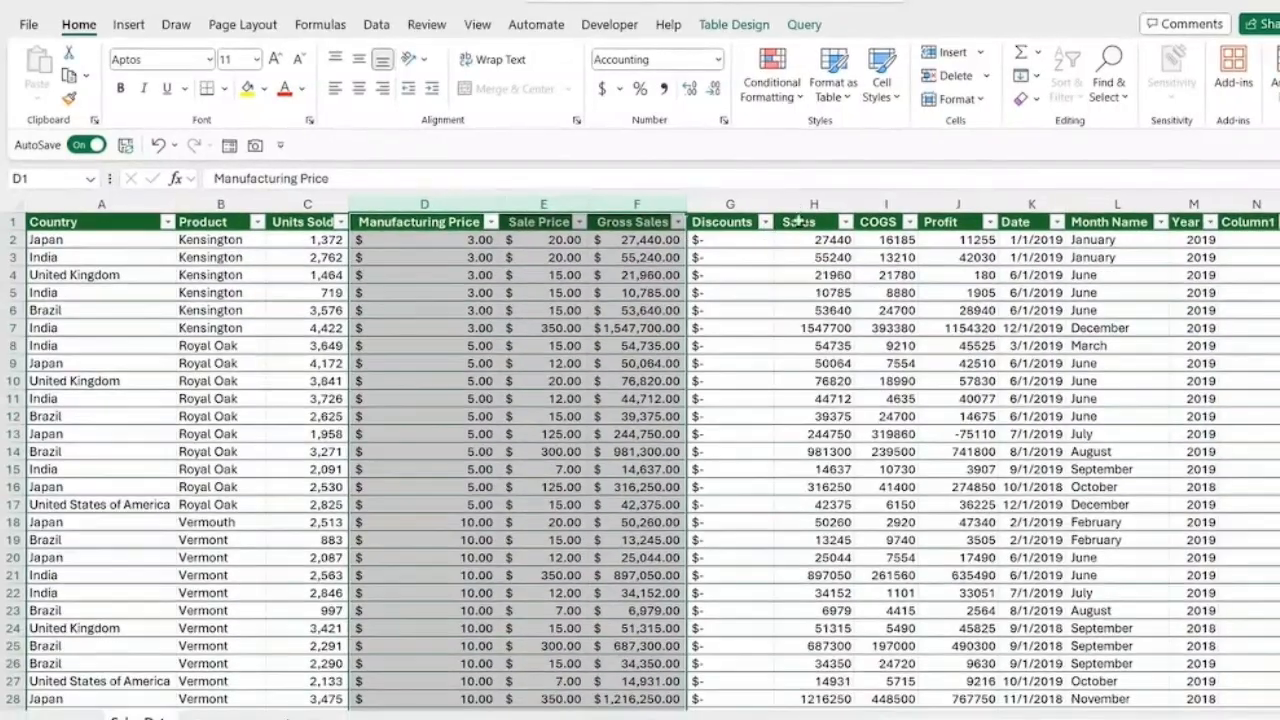
# Step: Apply the Accounting number format to the Sales, COGS and Profit columns
pyautogui.moveTo(807, 204); pyautogui.dragTo(951, 201)
pyautogui.click(719, 62)
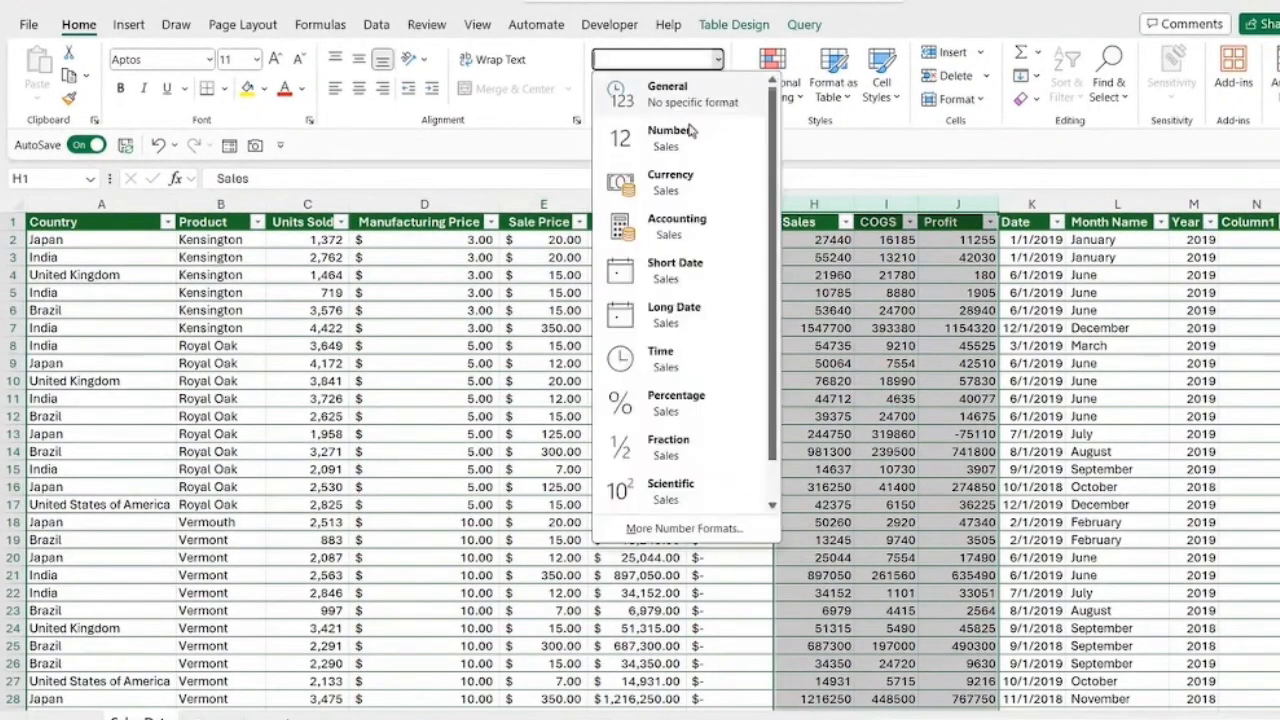
pyautogui.click(675, 230)
pyautogui.click(1033, 330)
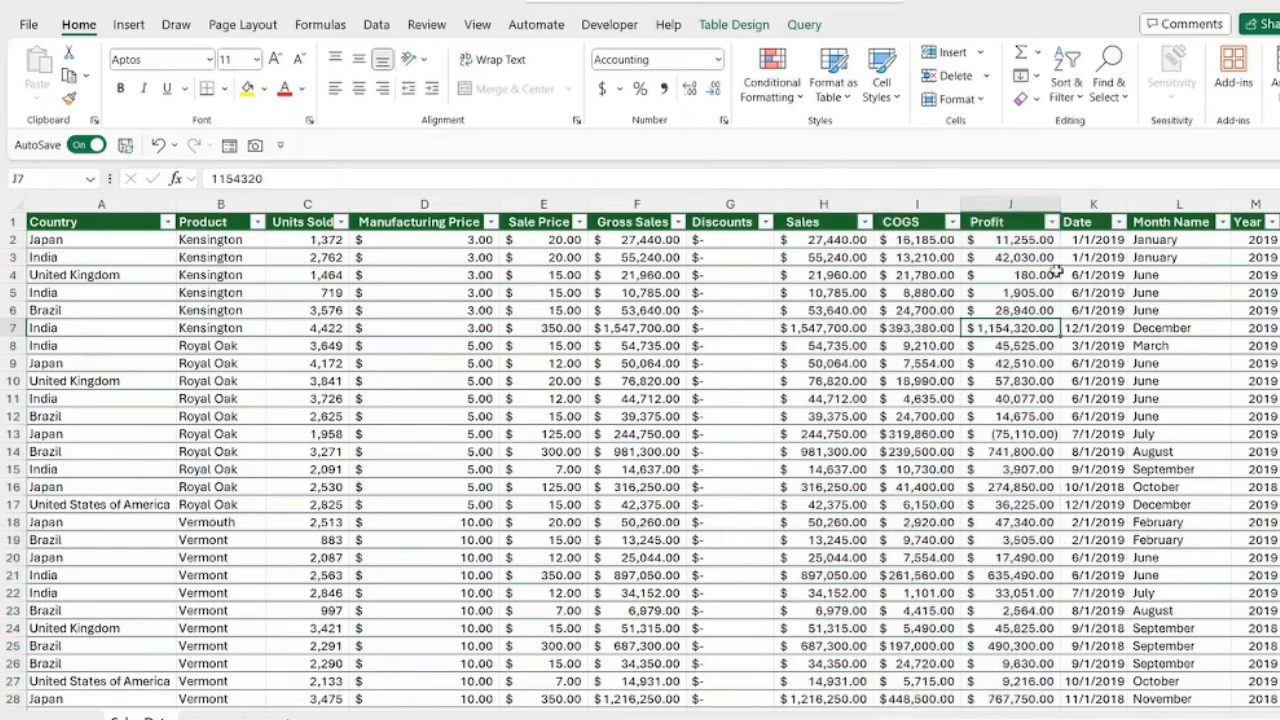
# Step: Apply the Short Date format to the Date column
pyautogui.click(1093, 204)
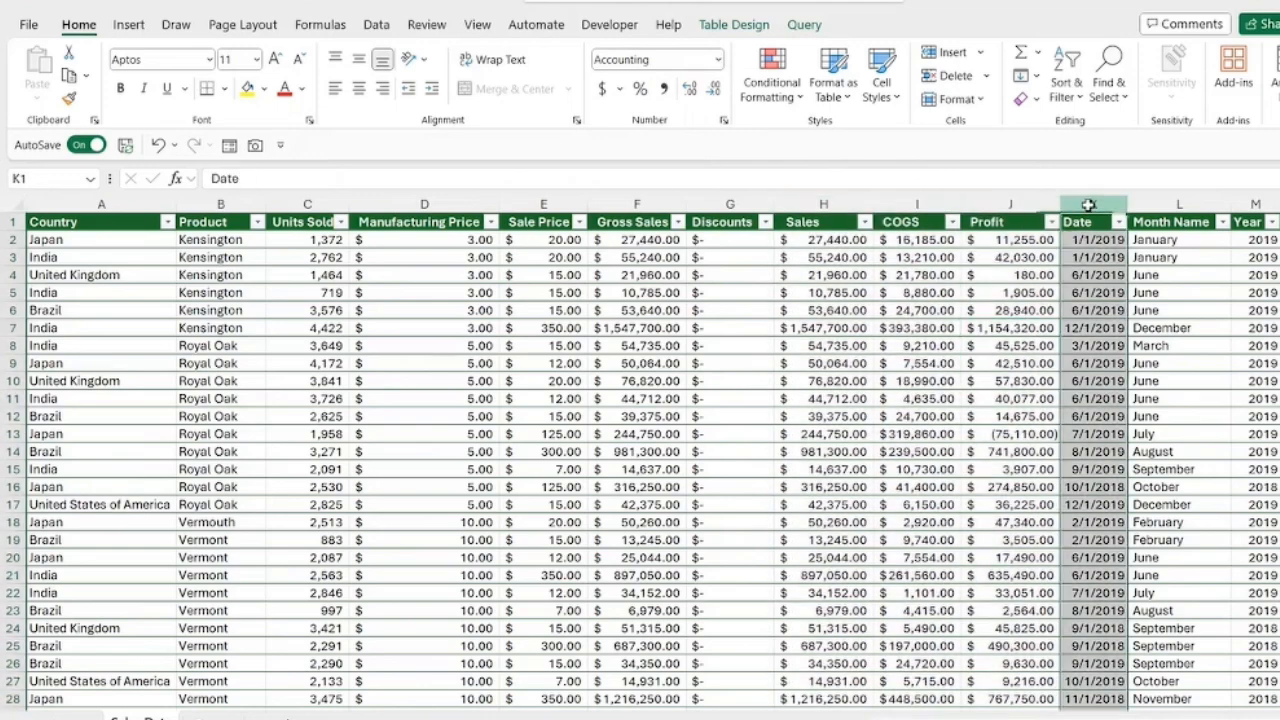
pyautogui.click(719, 60)
pyautogui.click(672, 276)
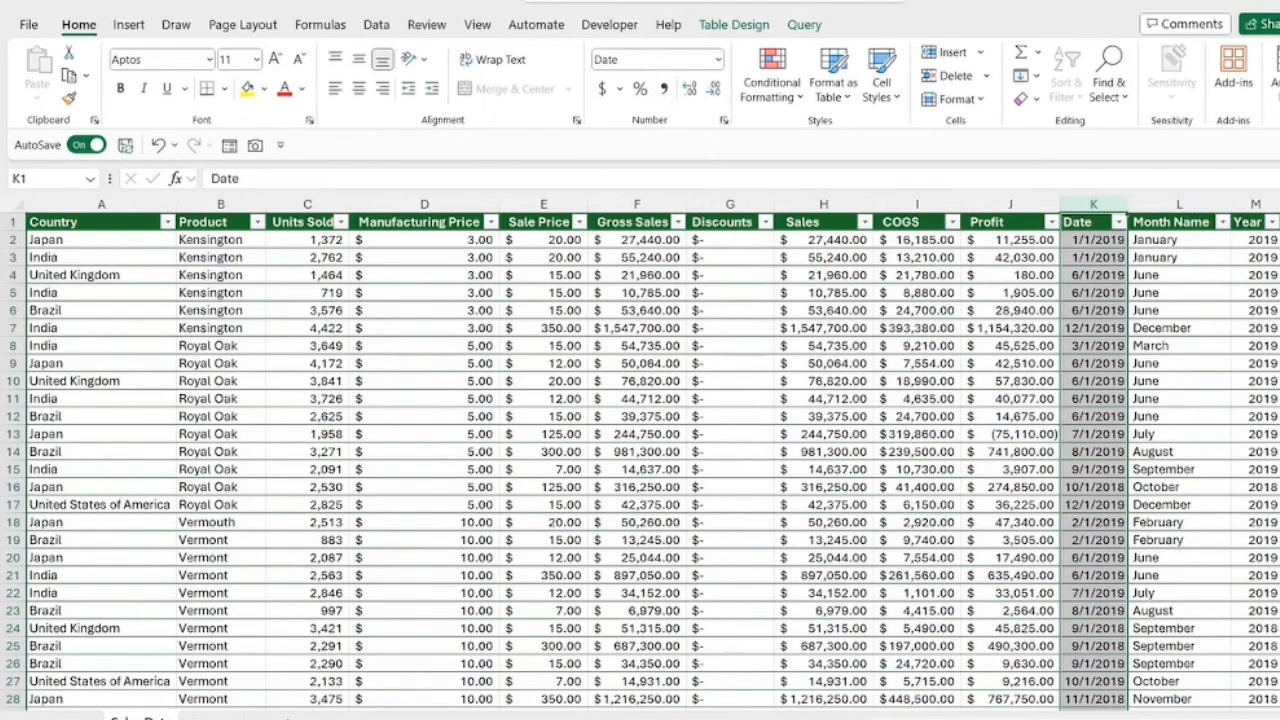
# Step: Delete the surplus Column1 column that follows the Year column
pyautogui.click(1279, 204)
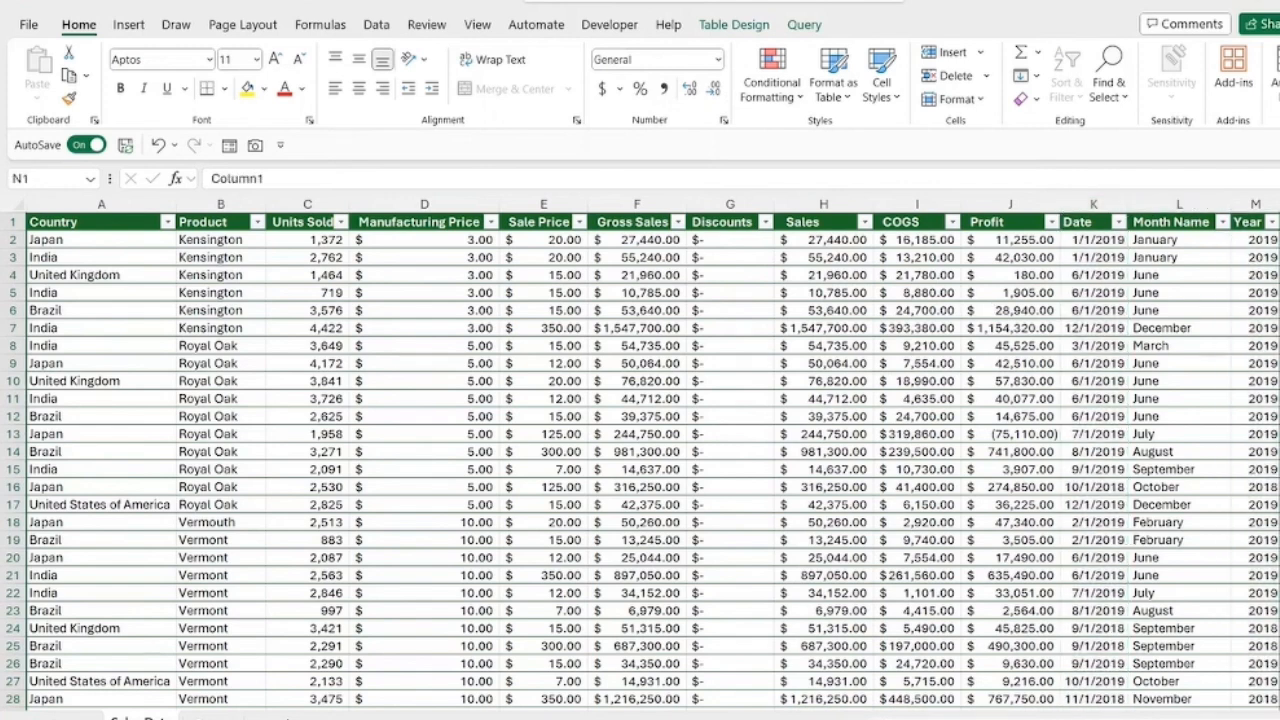
pyautogui.rightClick(1278, 204)
pyautogui.click(1182, 418)
pyautogui.click(827, 381)
pyautogui.click(740, 416)
# Step: Look over the cleaned rows and show the design options of the Sales_Data table
pyautogui.scroll(-9, 826, 347)
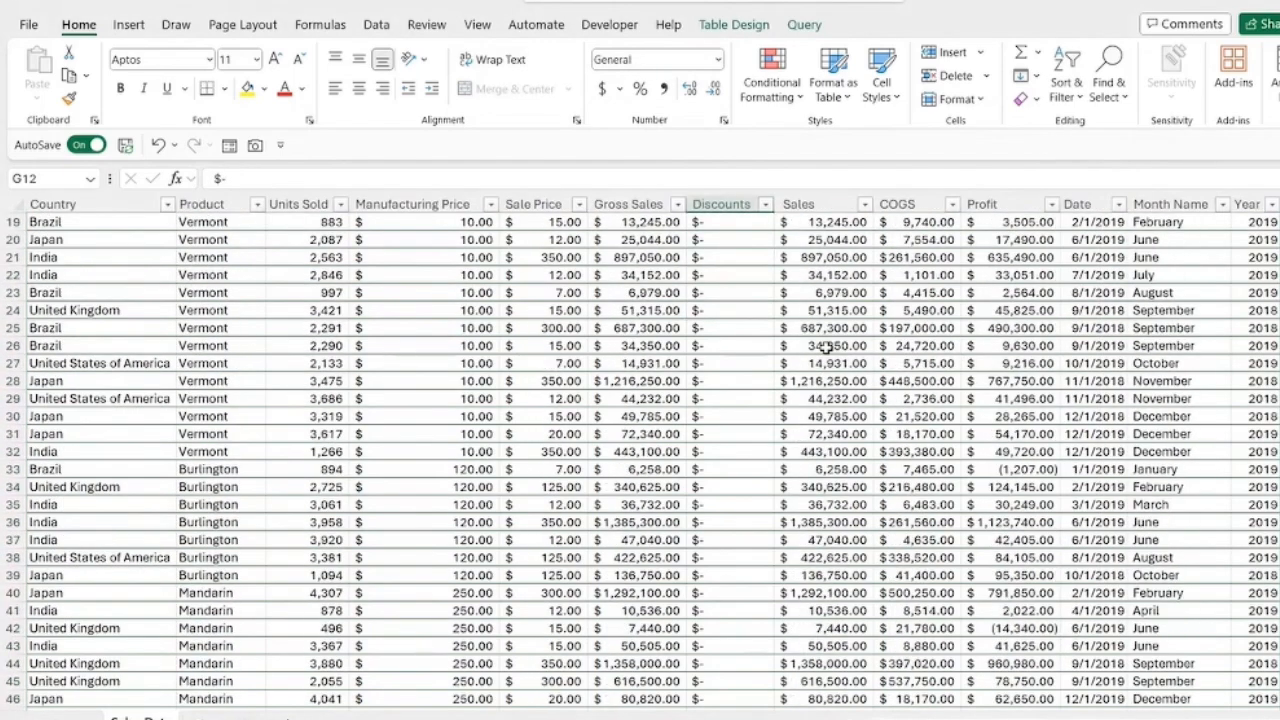
pyautogui.scroll(-8, 826, 347)
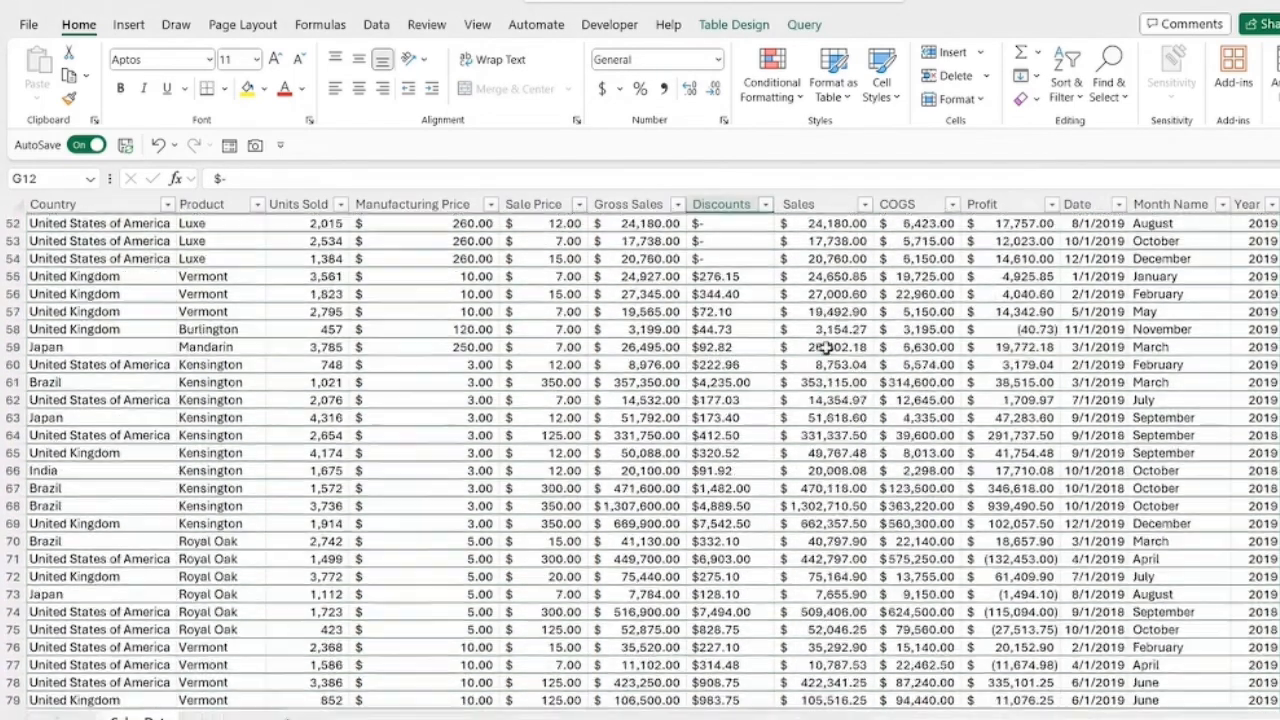
pyautogui.scroll(17, 826, 347)
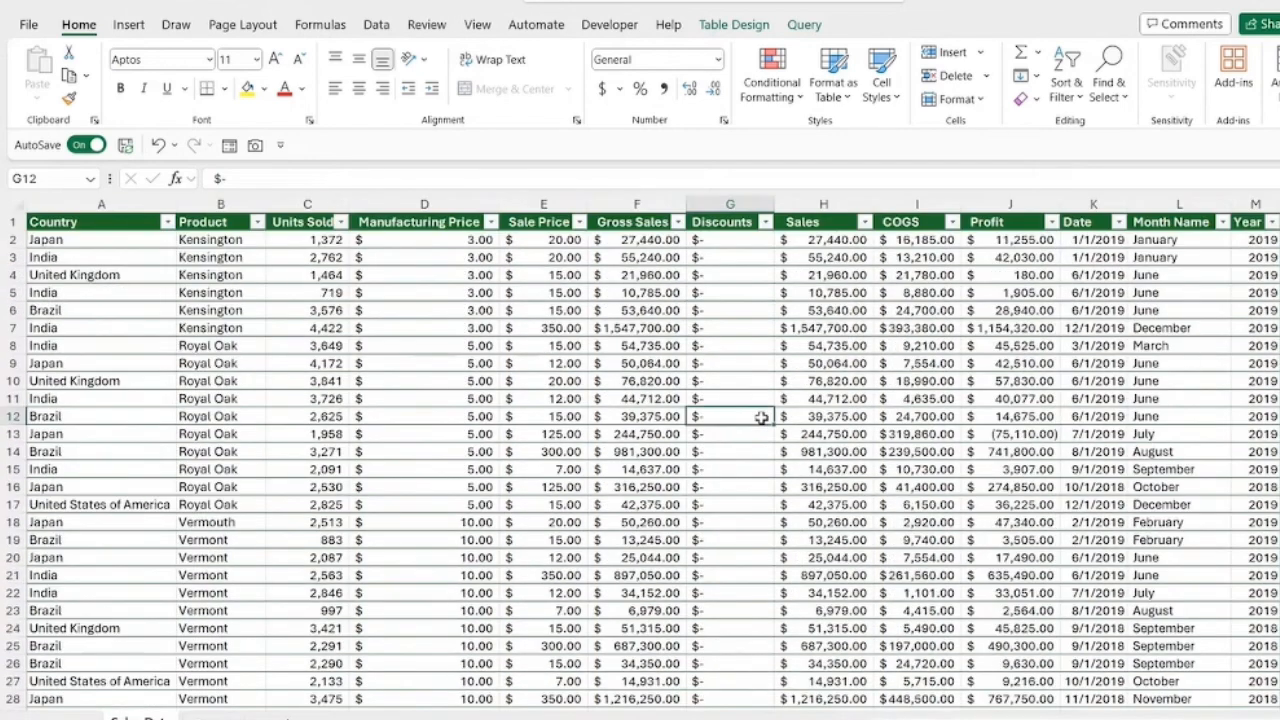
pyautogui.click(735, 25)
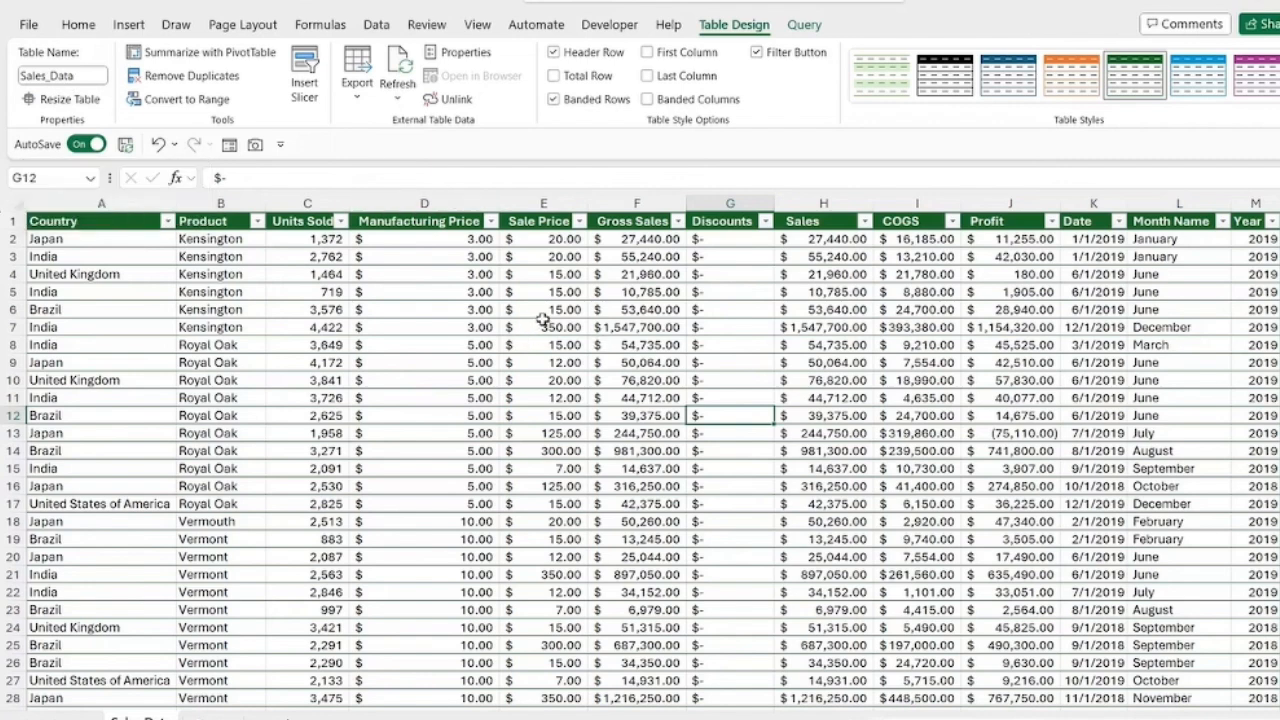
pyautogui.click(539, 328)
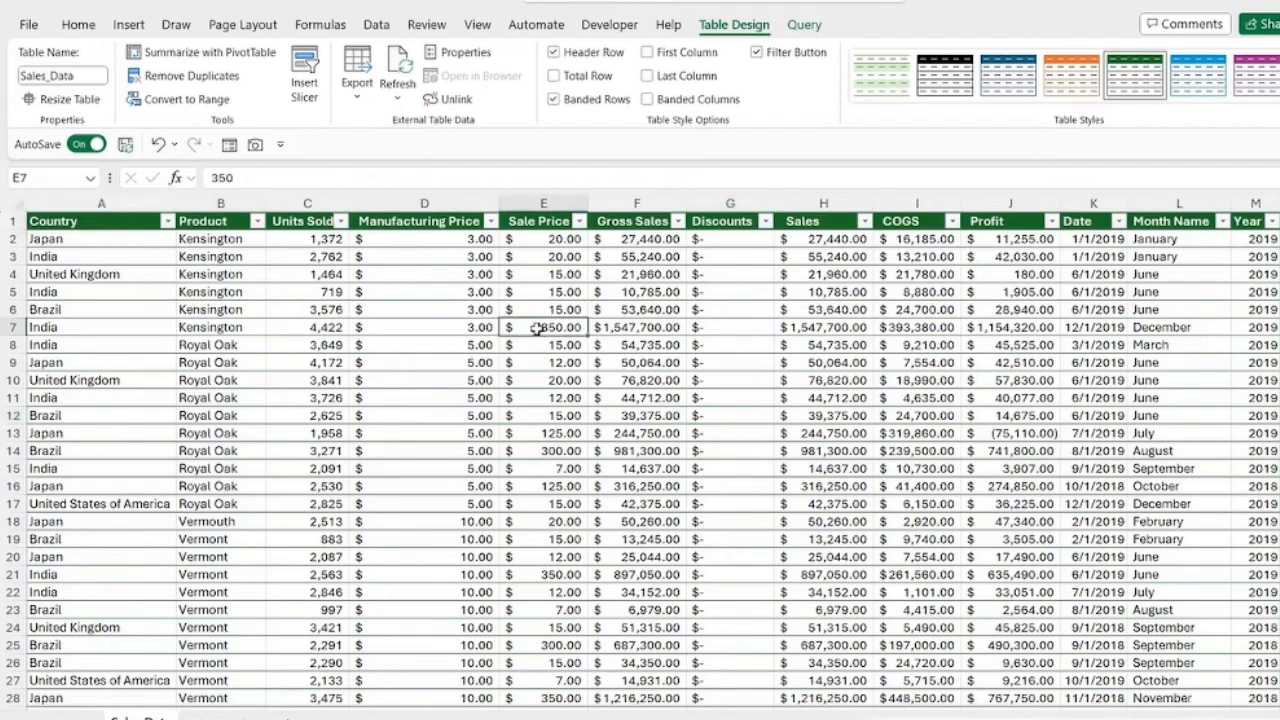